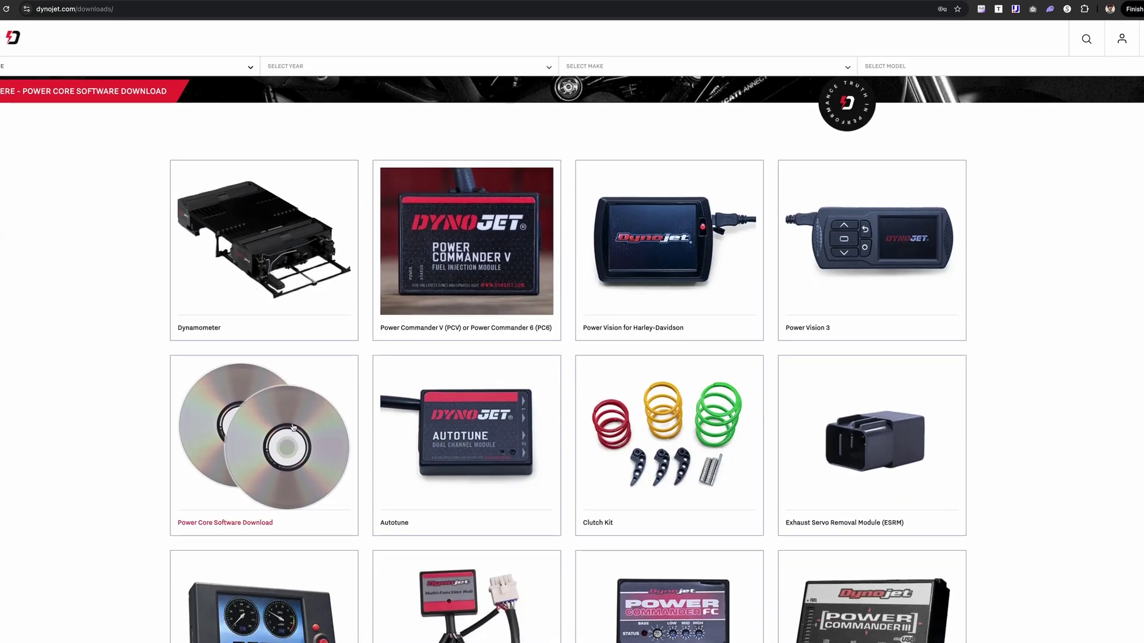
Step: Open the Power Core Software Download card on dynojet.com/downloads
left_click(272, 430)
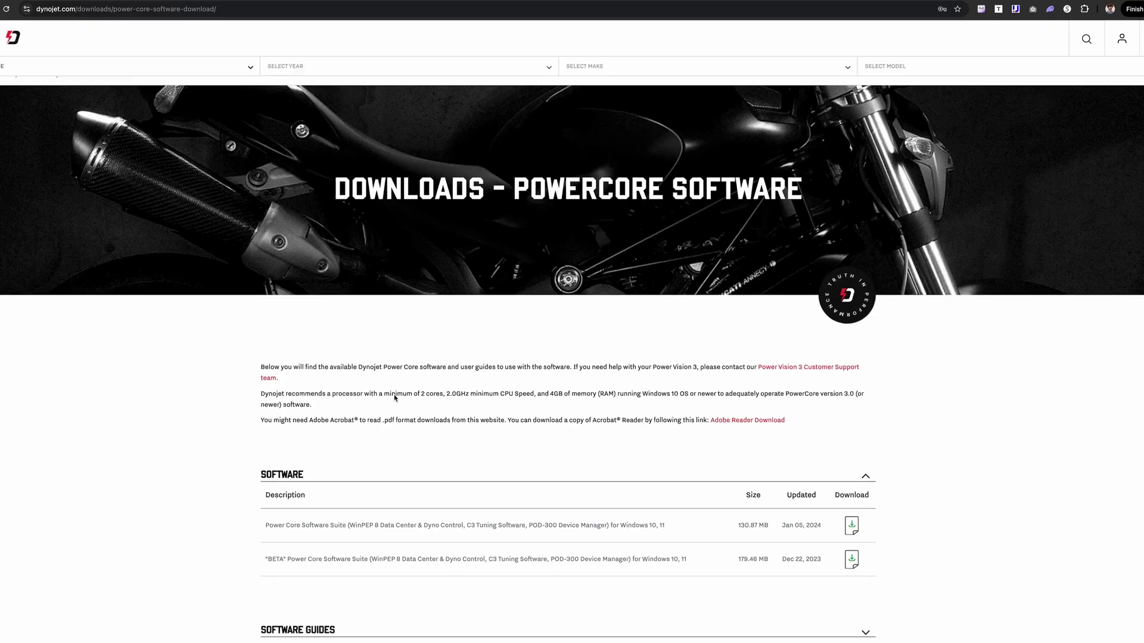
scroll(388, 396, "down", 2)
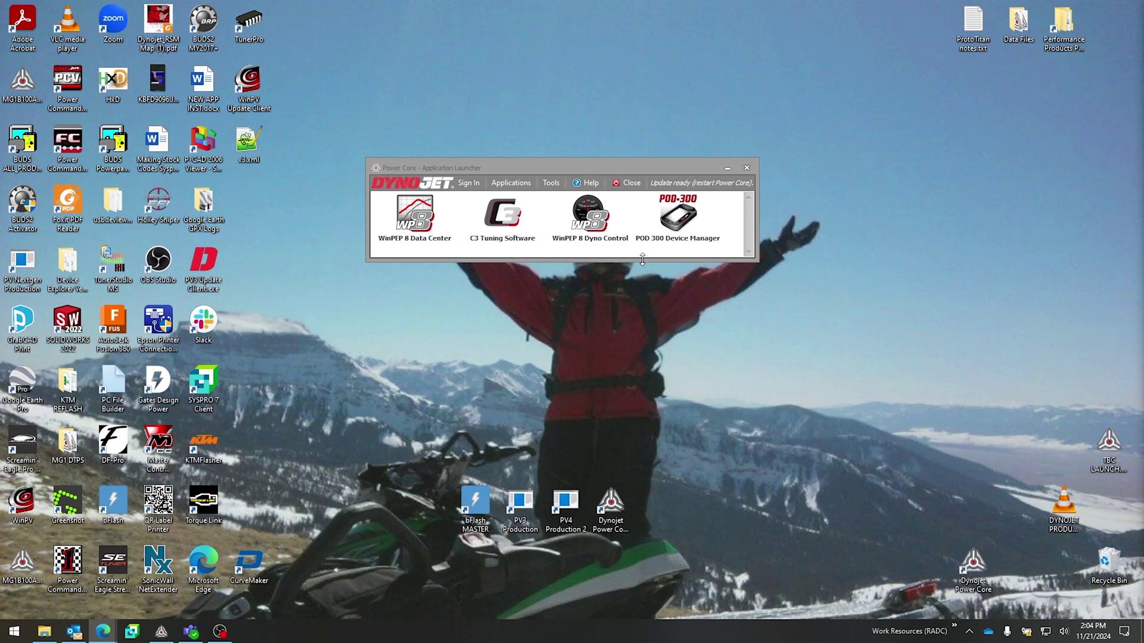
Step: Open Tools > Options from the Power Core Application Launcher
left_click(555, 187)
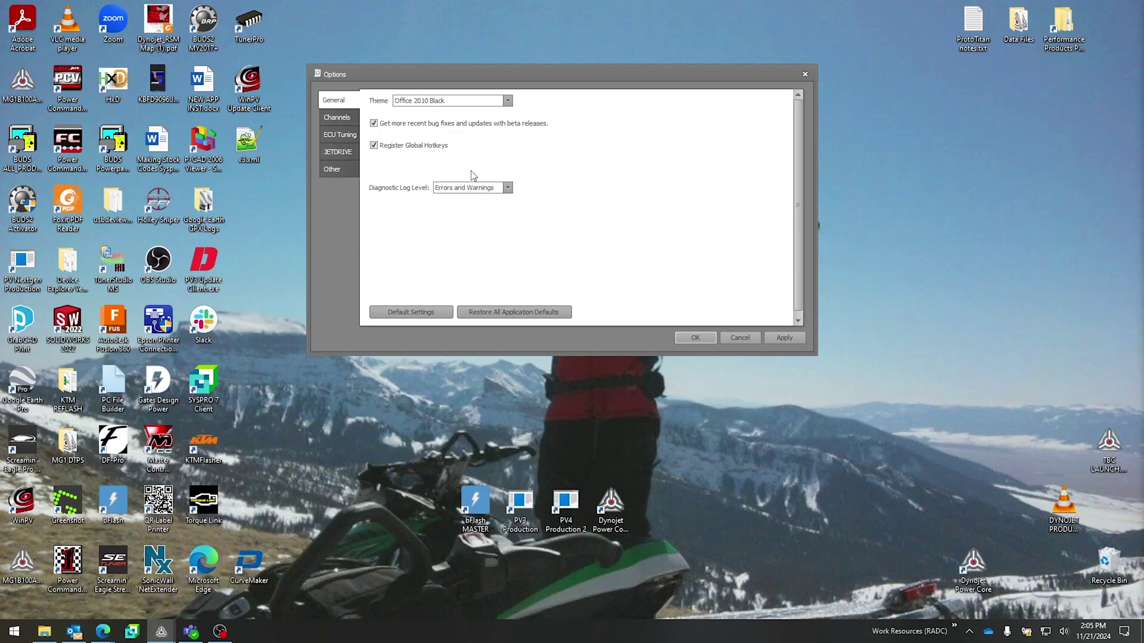
left_click(465, 102)
left_click(439, 150)
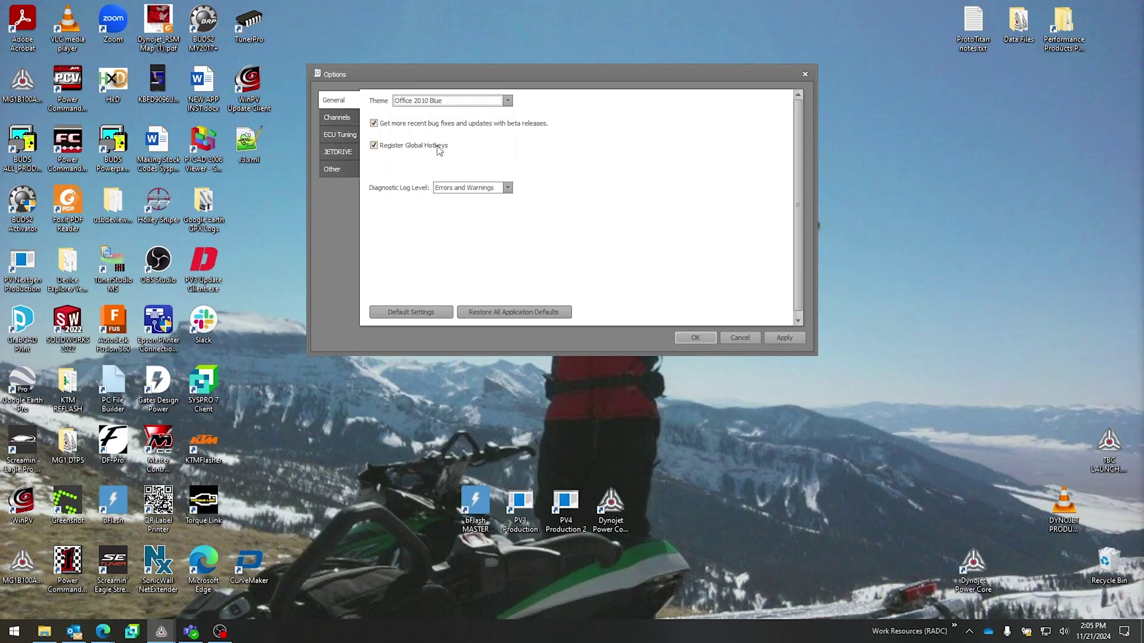
left_click(447, 103)
key("Down")
key("Down")
key("Down")
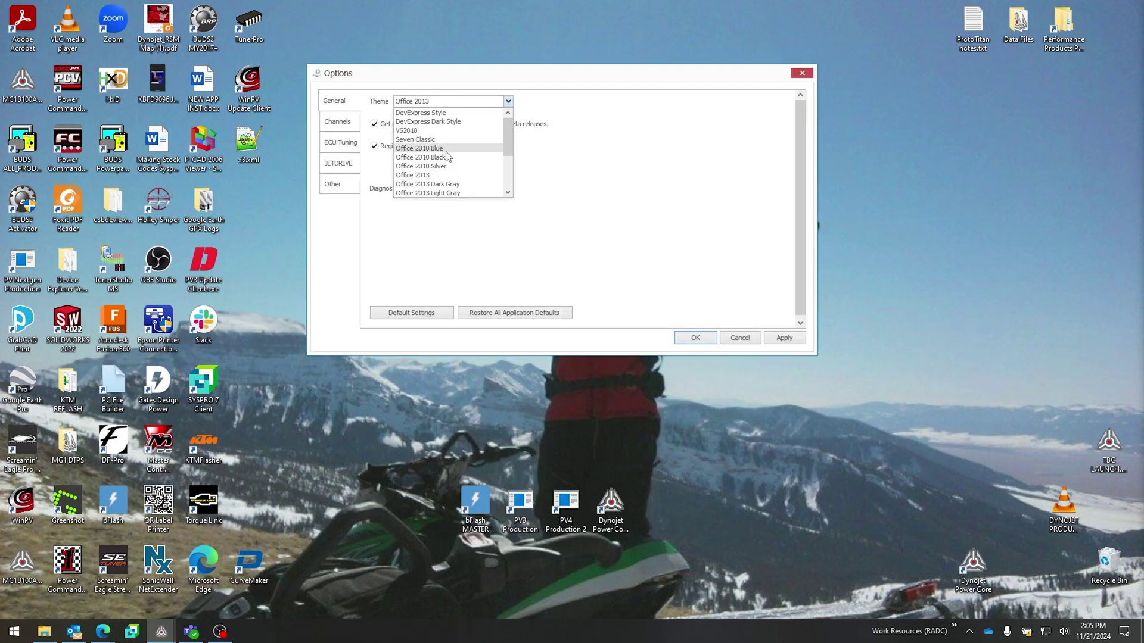
left_click(448, 157)
left_click(784, 338)
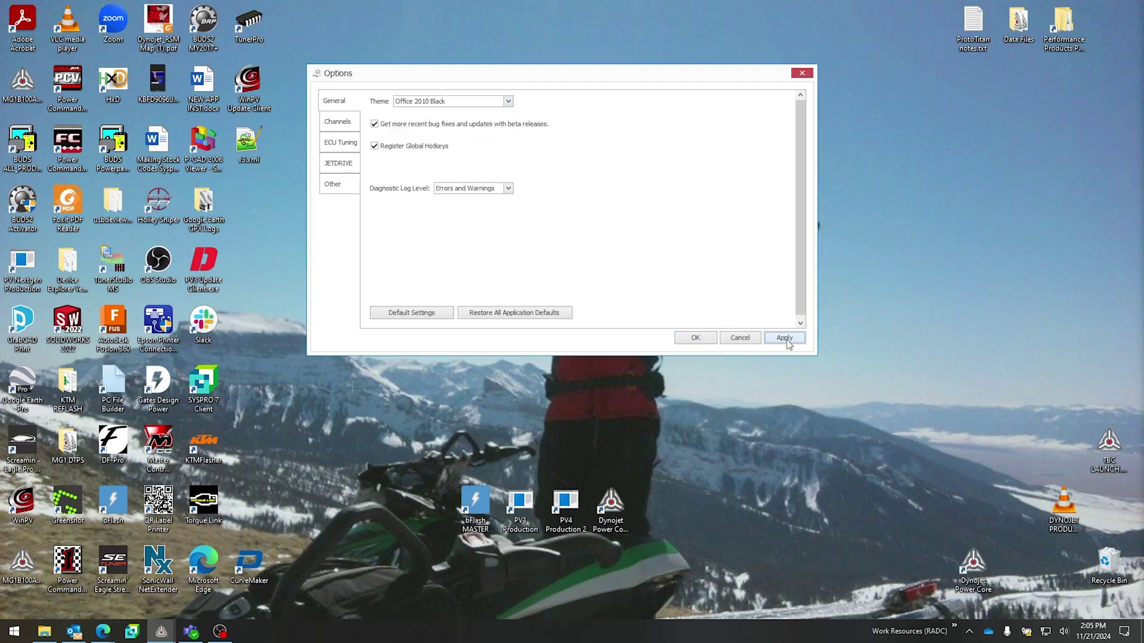
mouse_move(403, 131)
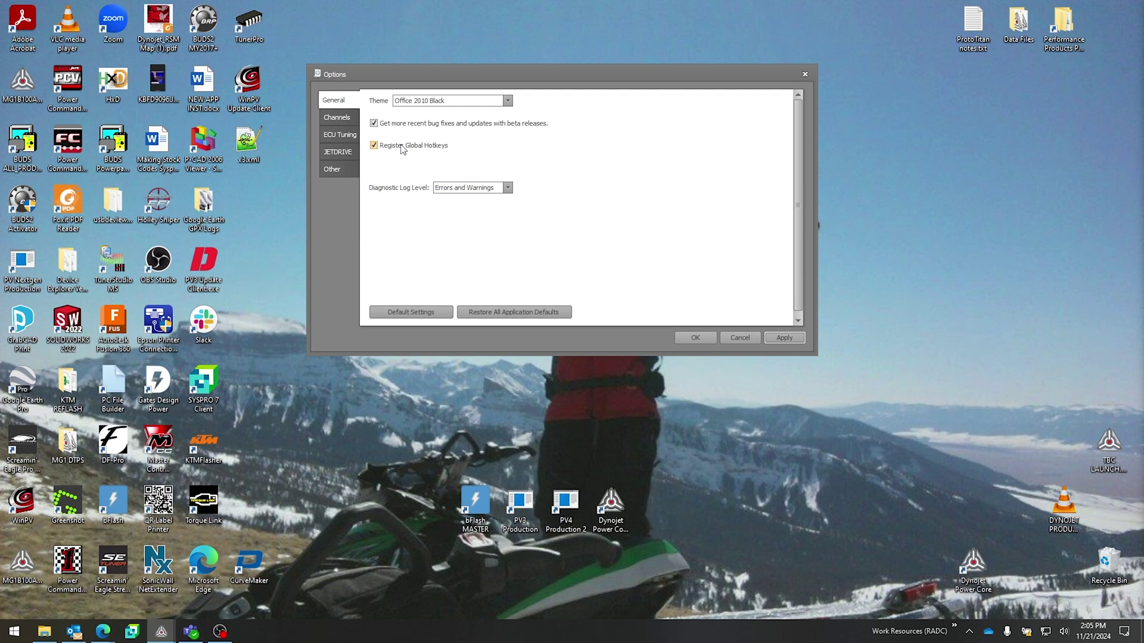
left_click(507, 188)
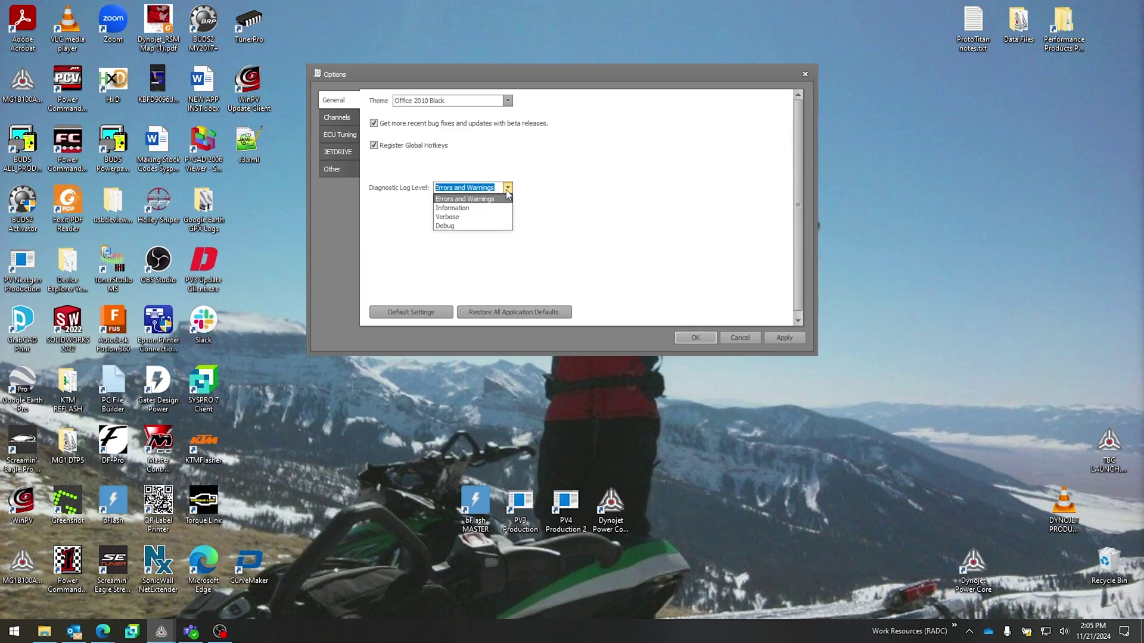
left_click(557, 218)
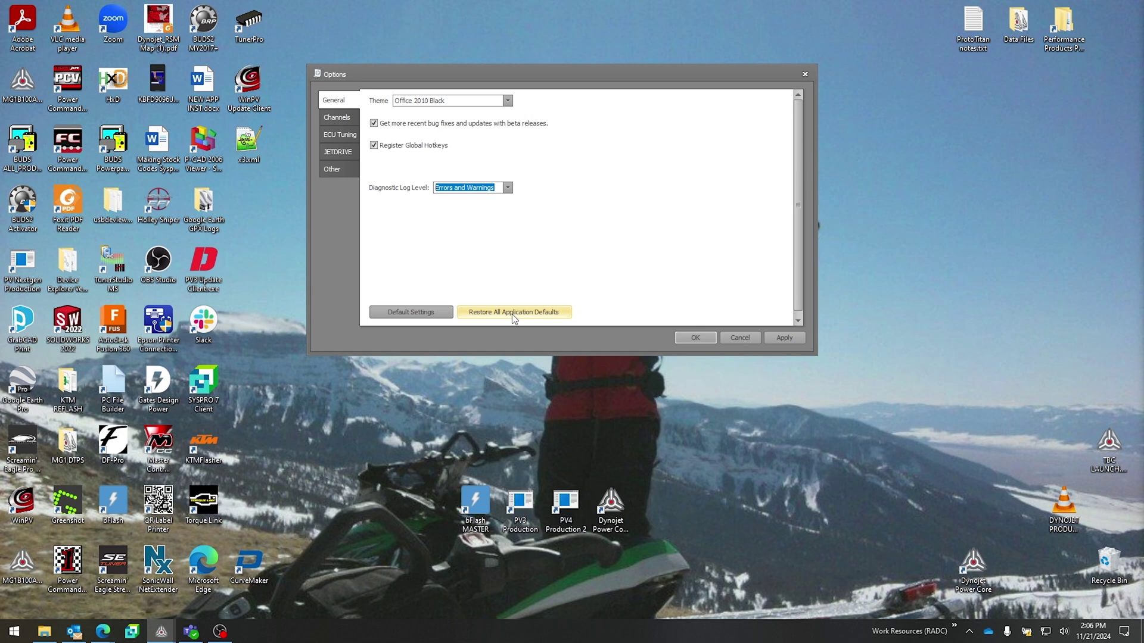
Step: On the Channels tab, keep SAE as the correction factor
left_click(344, 119)
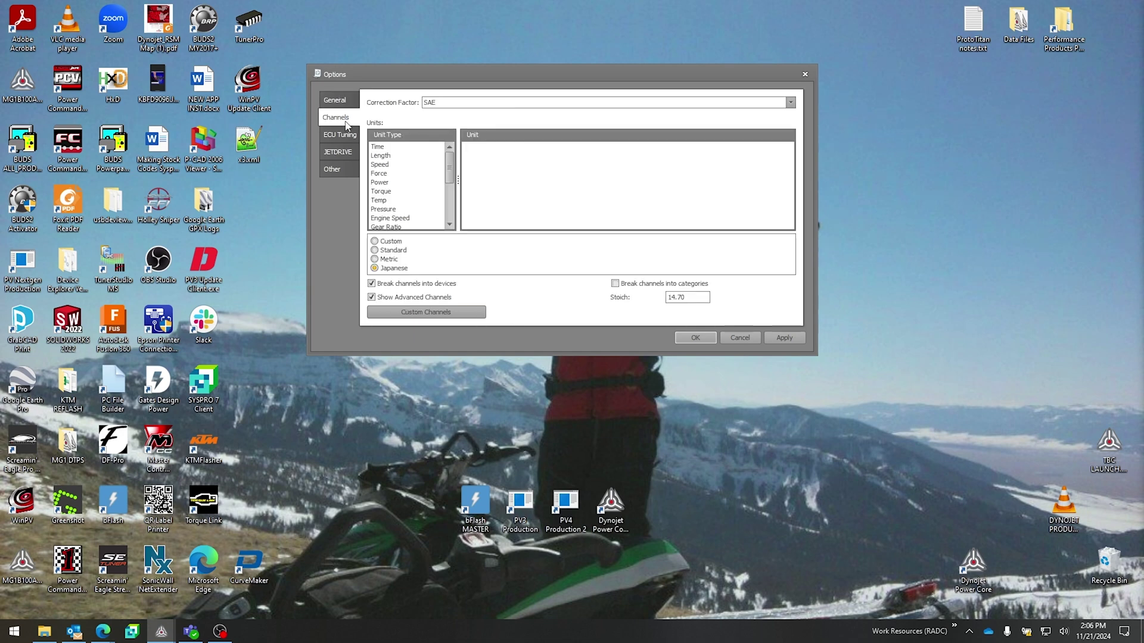
left_click(448, 105)
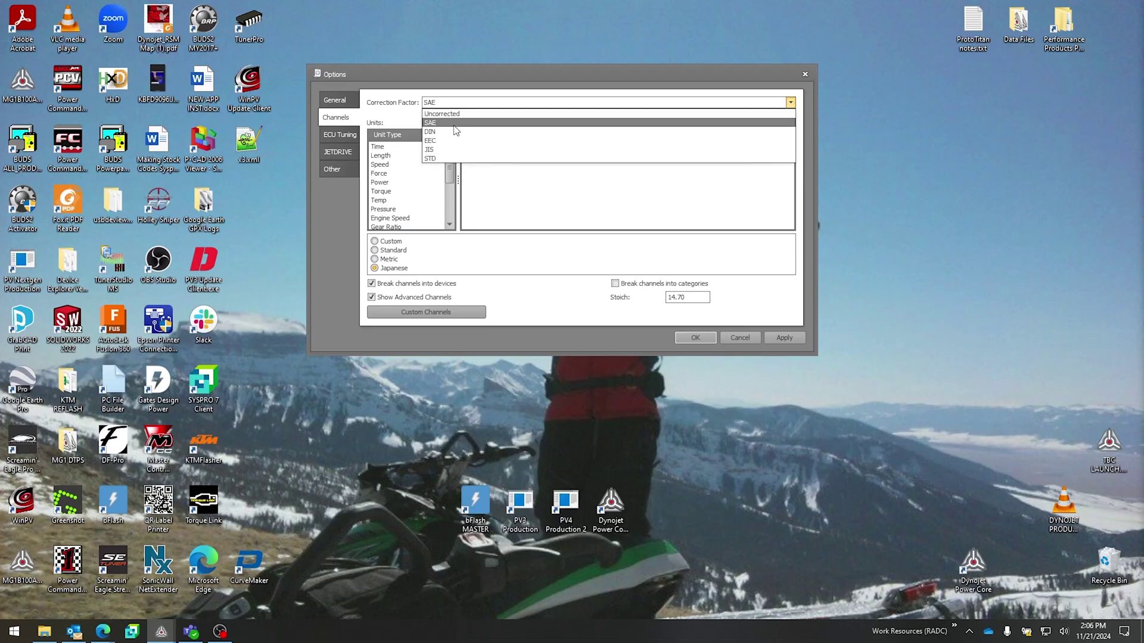
left_click(454, 124)
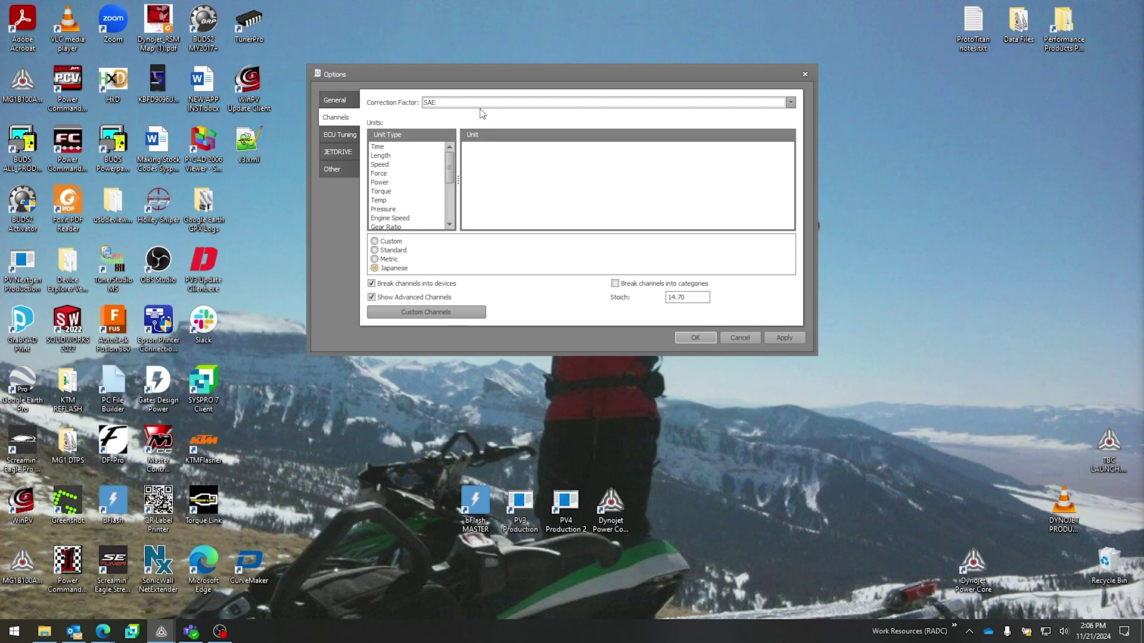
Step: Set the Engine Speed unit type to RPM, making the unit preset Custom
left_click(402, 165)
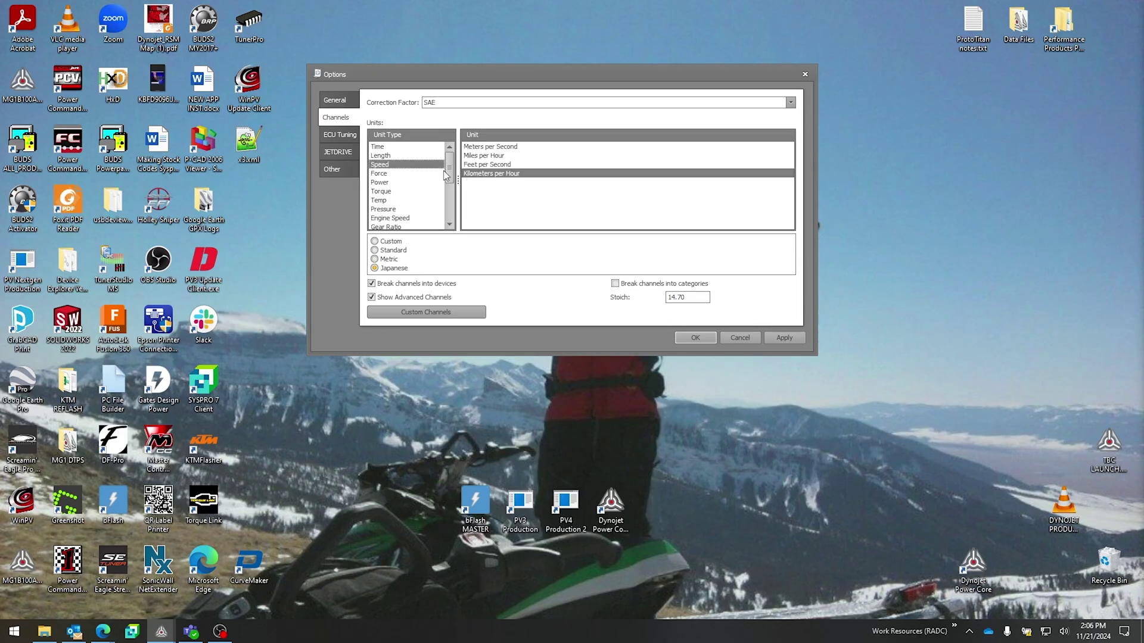
left_click(390, 181)
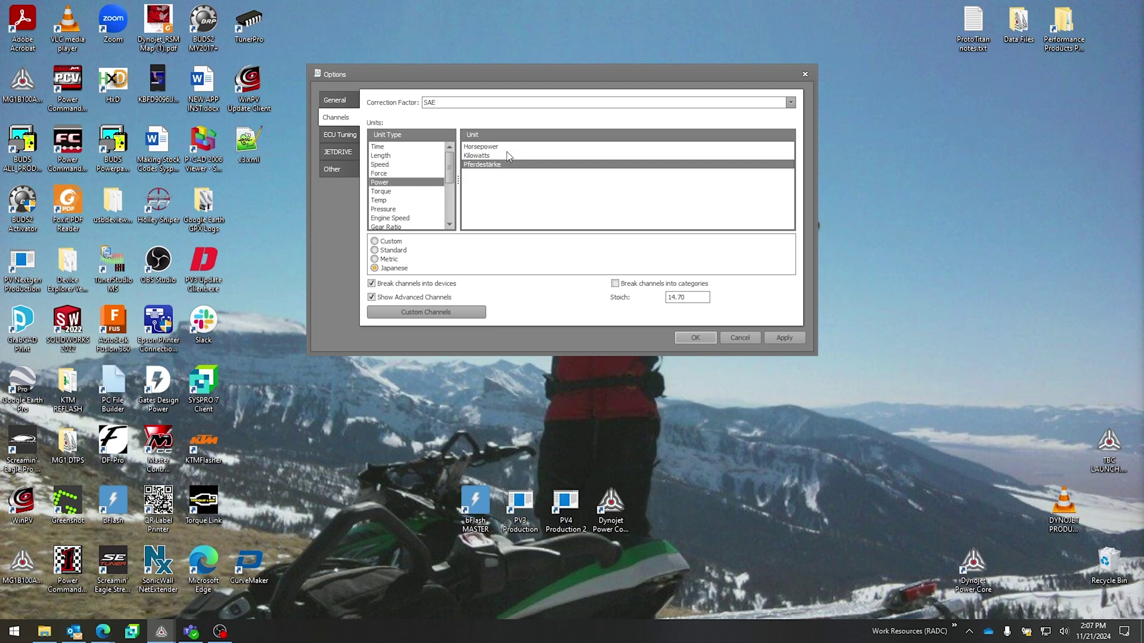
key("Down")
key("Down")
key("Down")
key("Down")
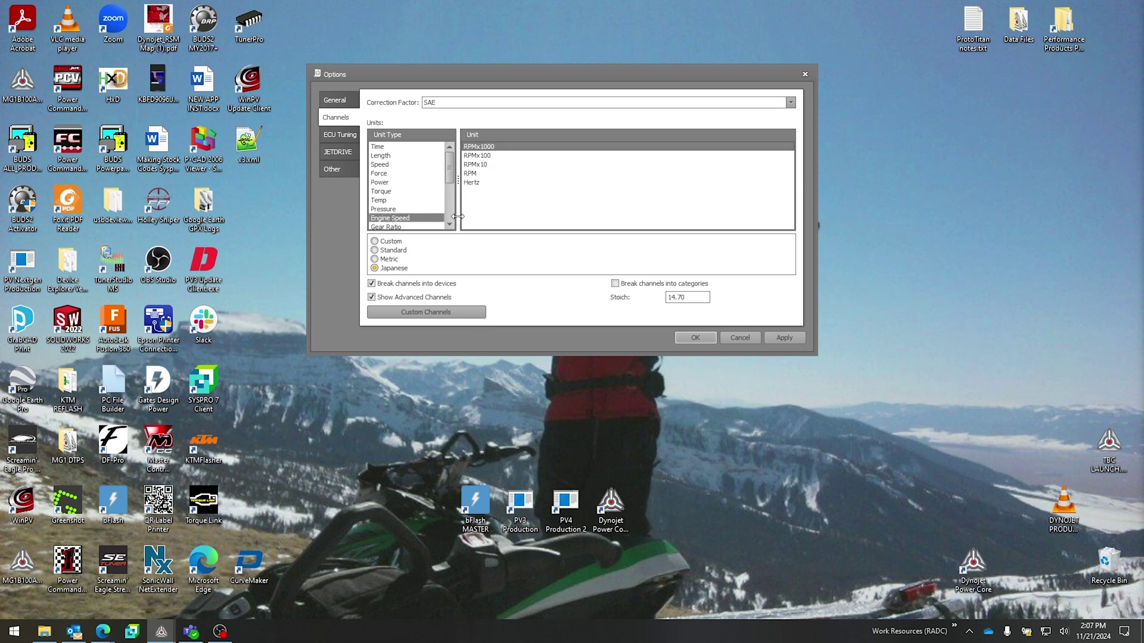
key("Up")
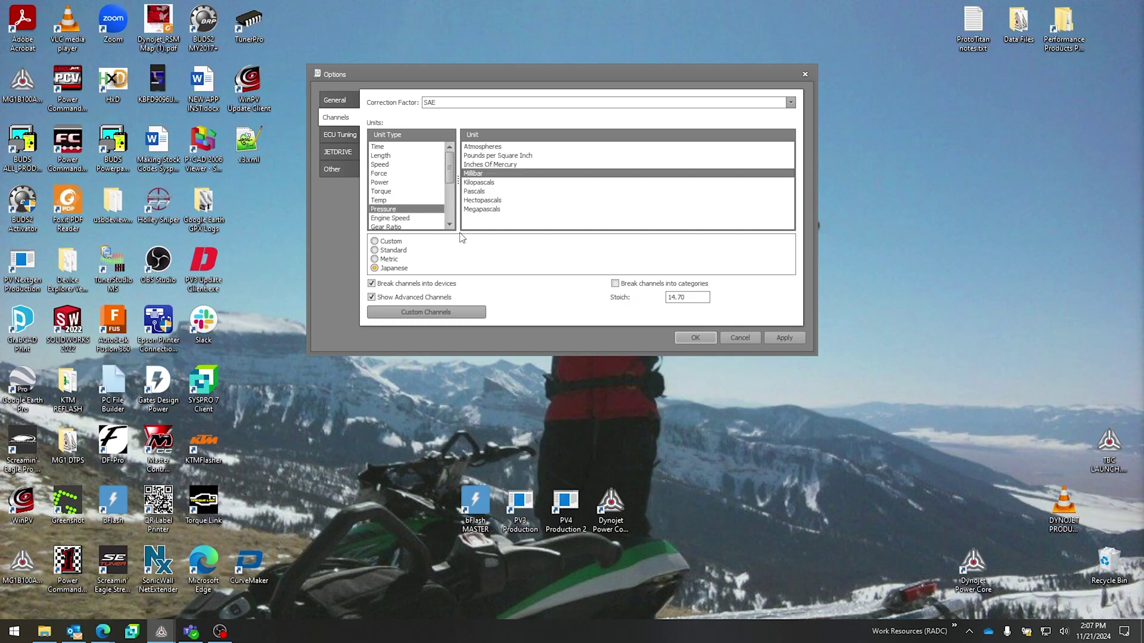
left_click(400, 219)
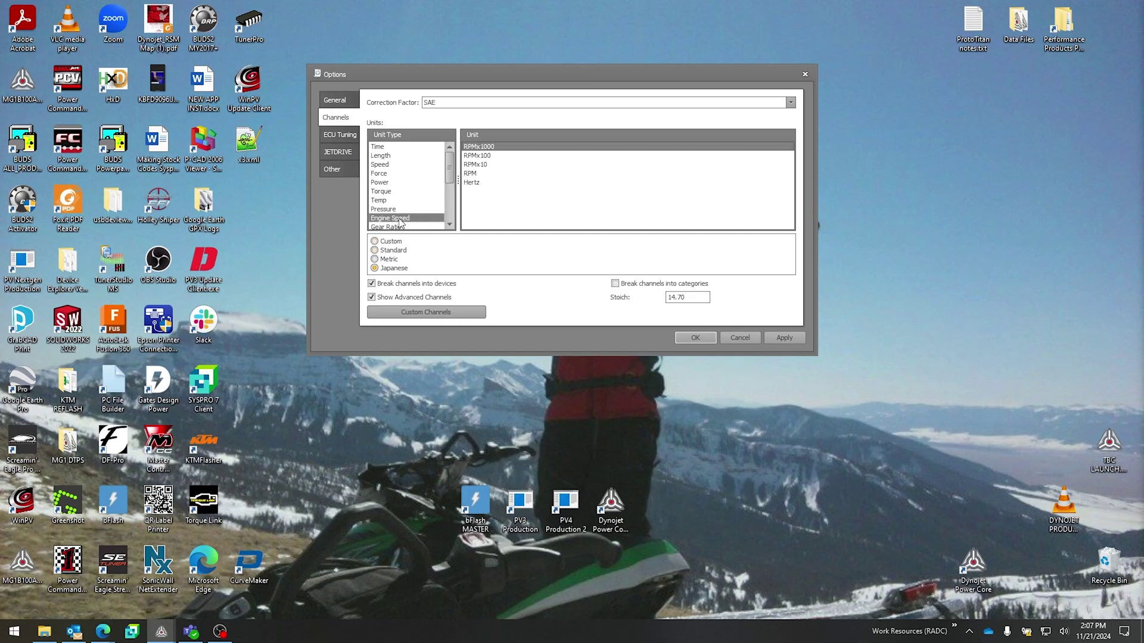
left_click(476, 176)
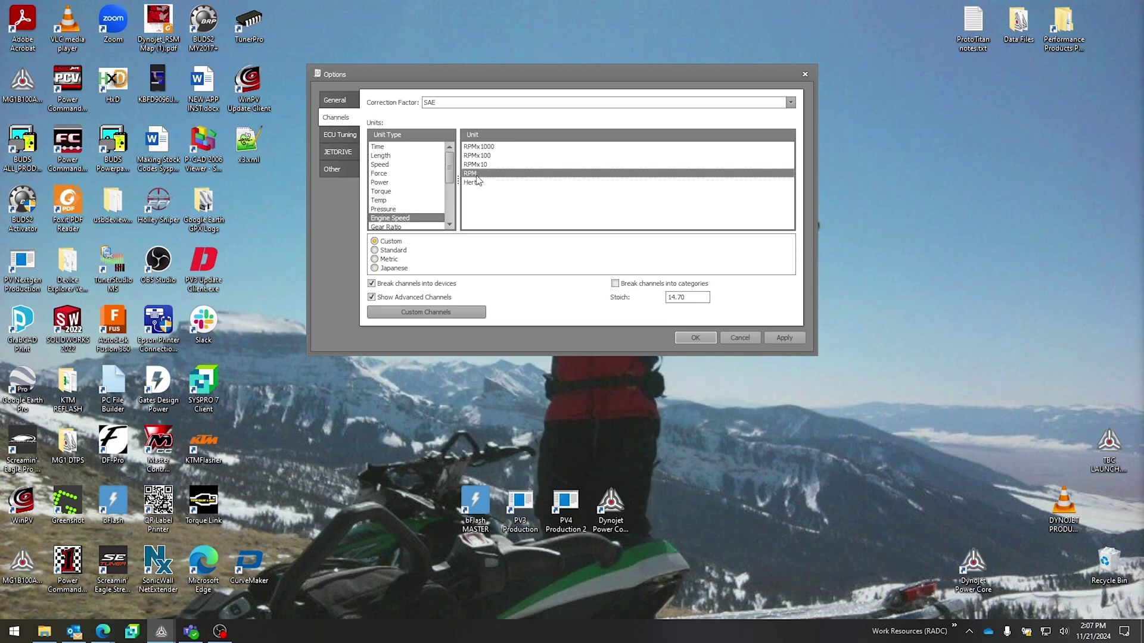
Step: Choose the Standard unit preset so pressure shows Inches Of Mercury, and toggle Break channels into devices
left_click(402, 254)
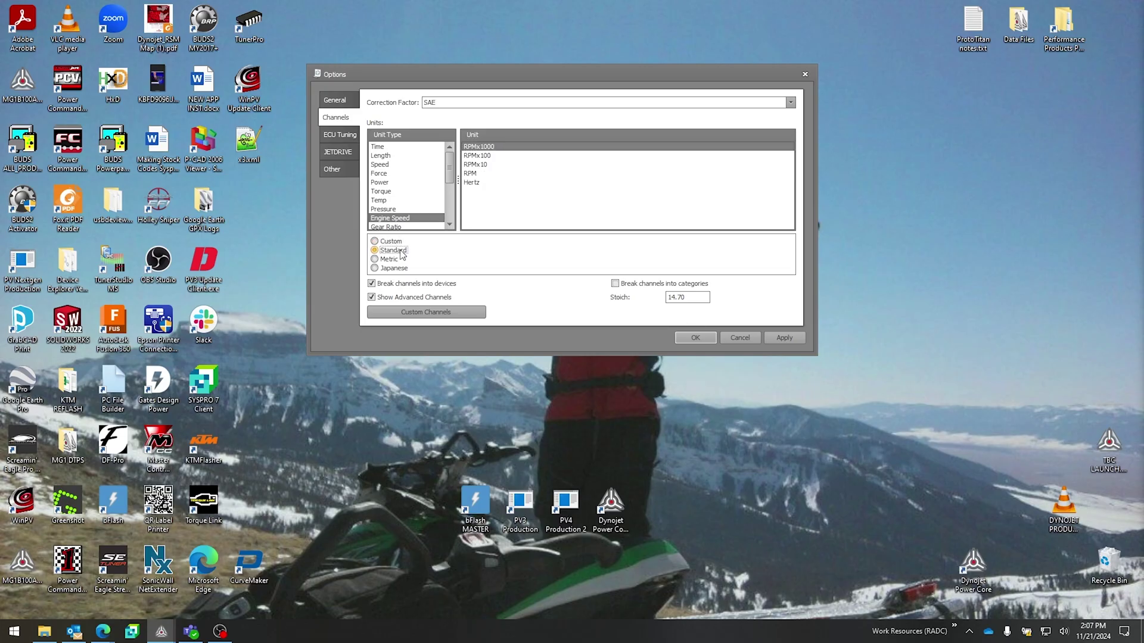
left_click(384, 260)
left_click(441, 208)
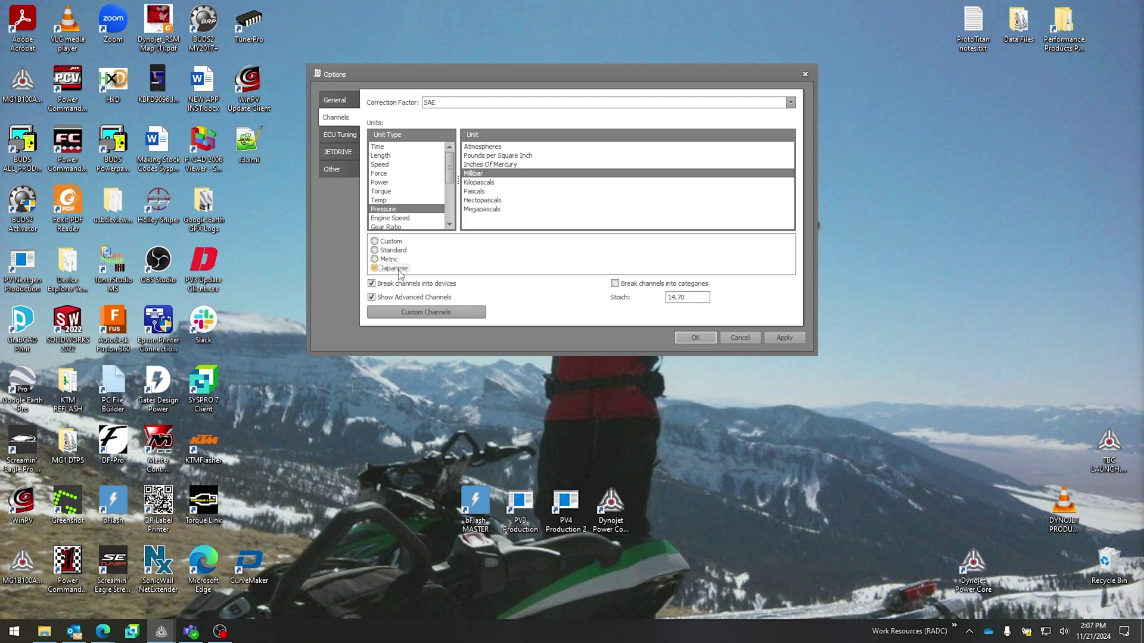
left_click(392, 251)
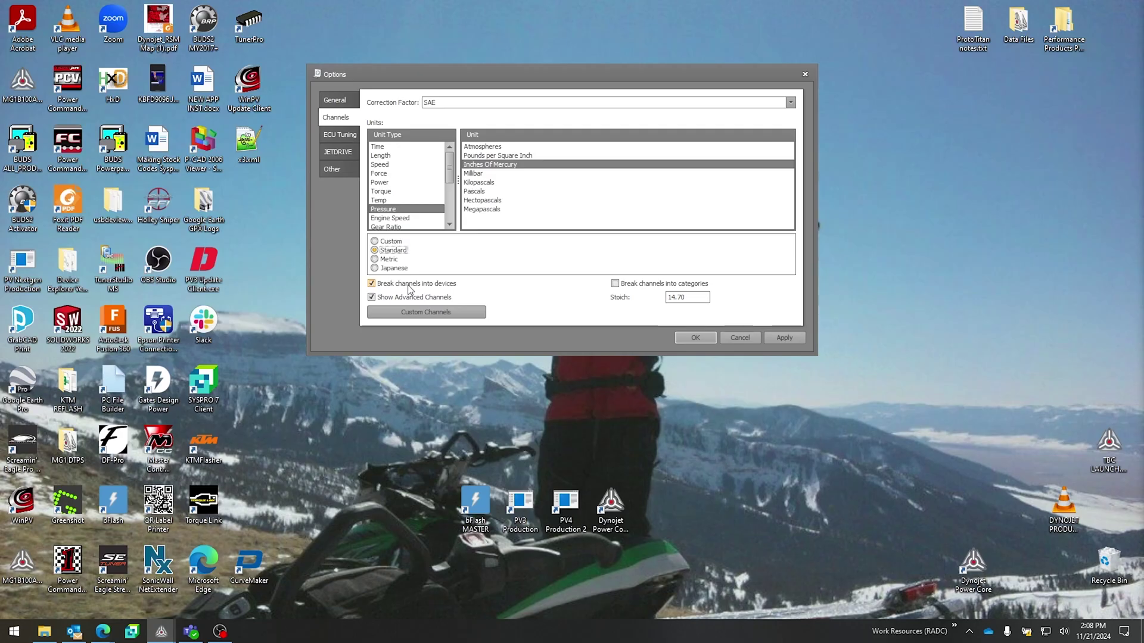
left_click(406, 285)
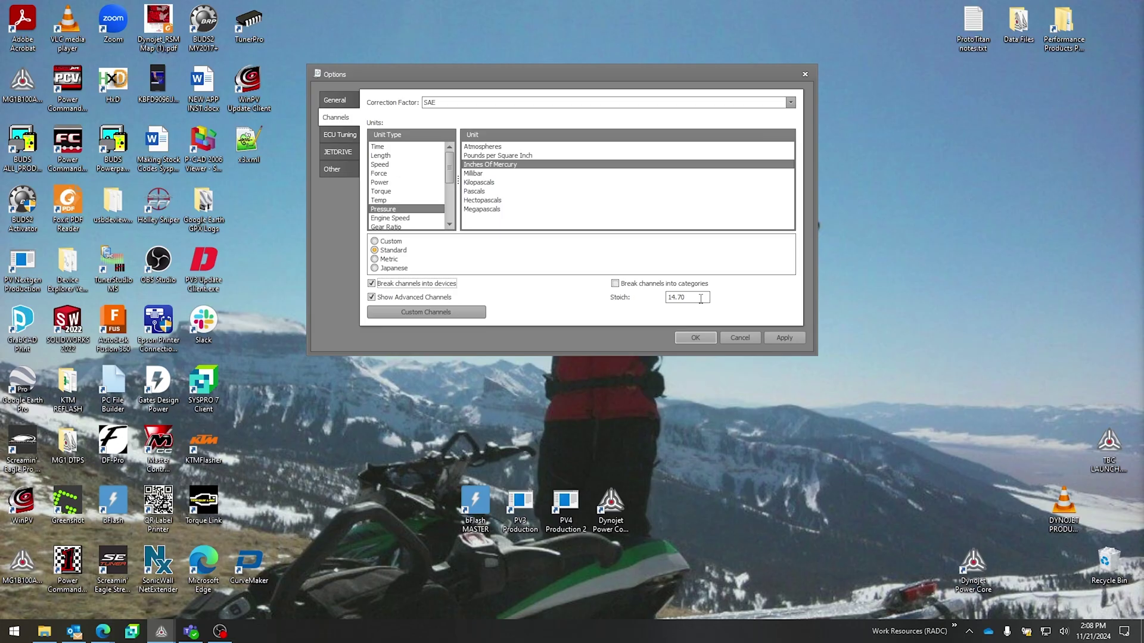
Step: Set Stoich to 14.1, accept the warning, and reopen Options to confirm 14.10
double_click(700, 299)
type("14.1")
key("Tab")
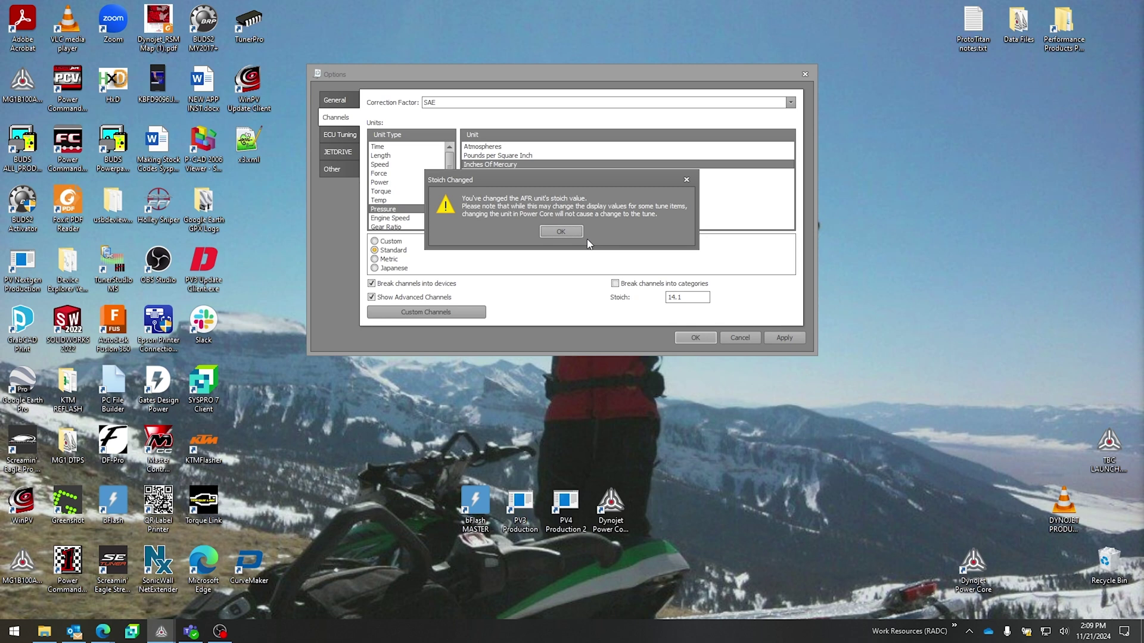
left_click(685, 180)
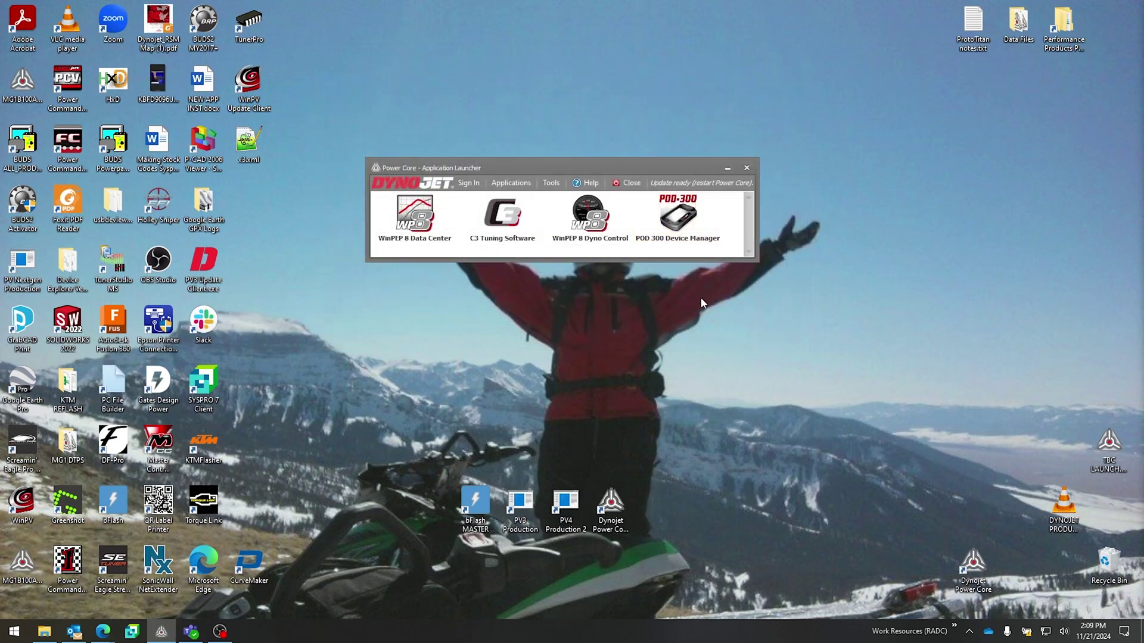
left_click(551, 182)
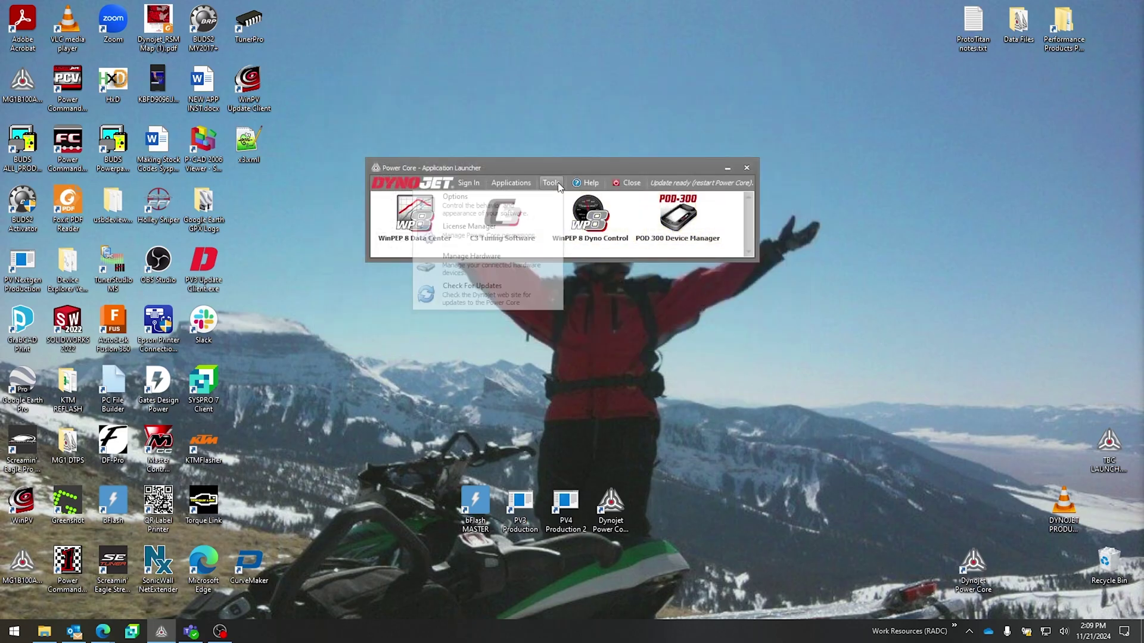
left_click(503, 209)
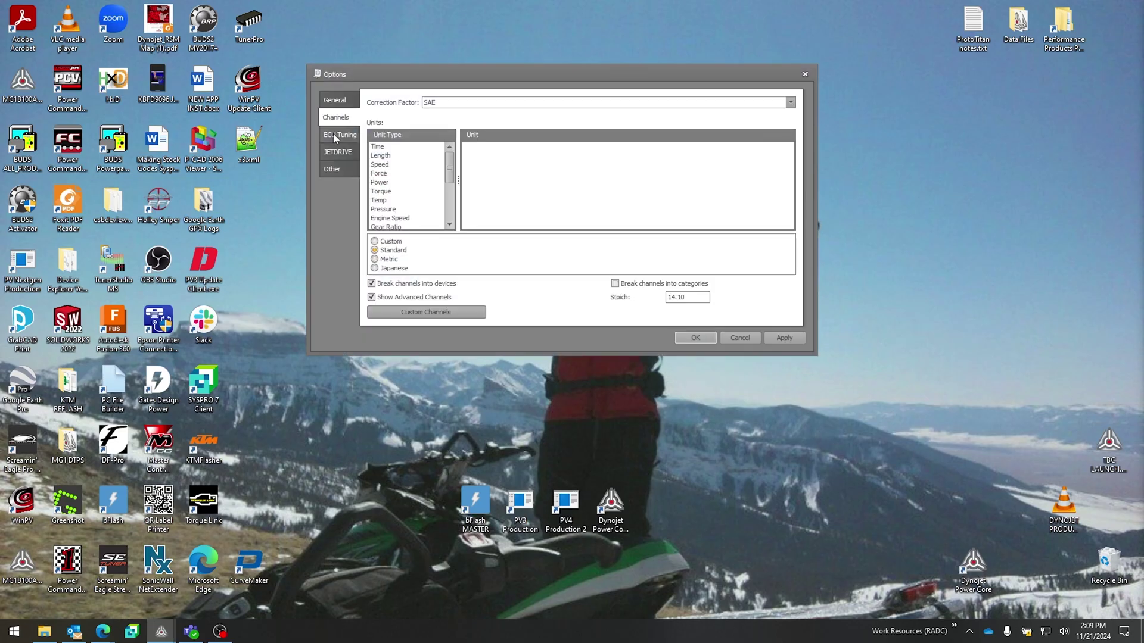
Step: View the ECU Tuning settings, then the Other page with its base paths
left_click(335, 135)
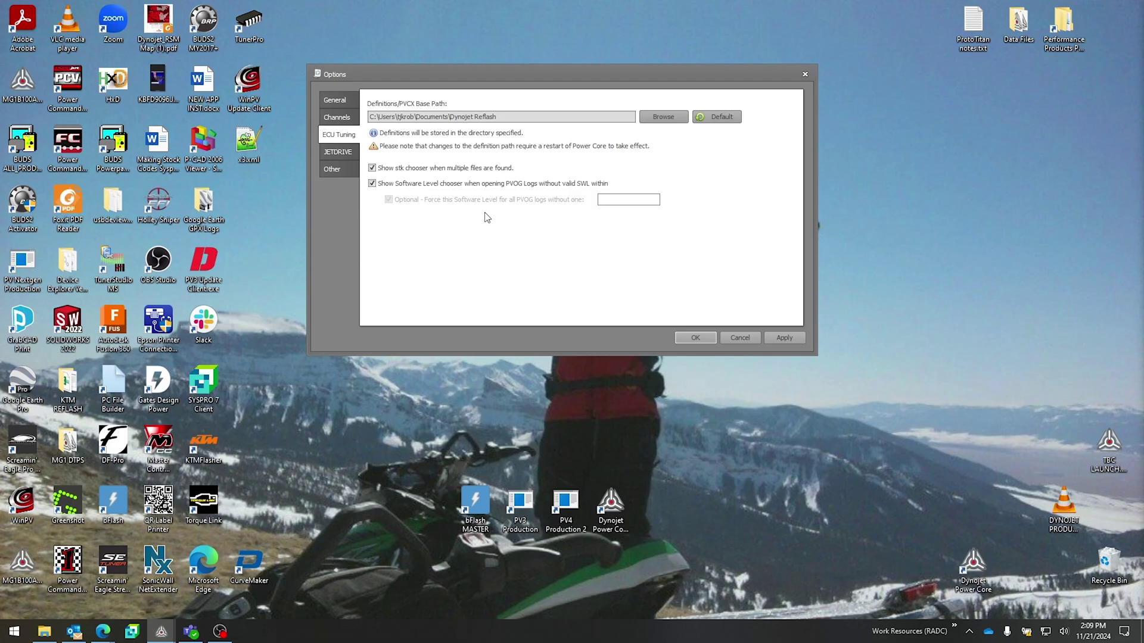
left_click(337, 170)
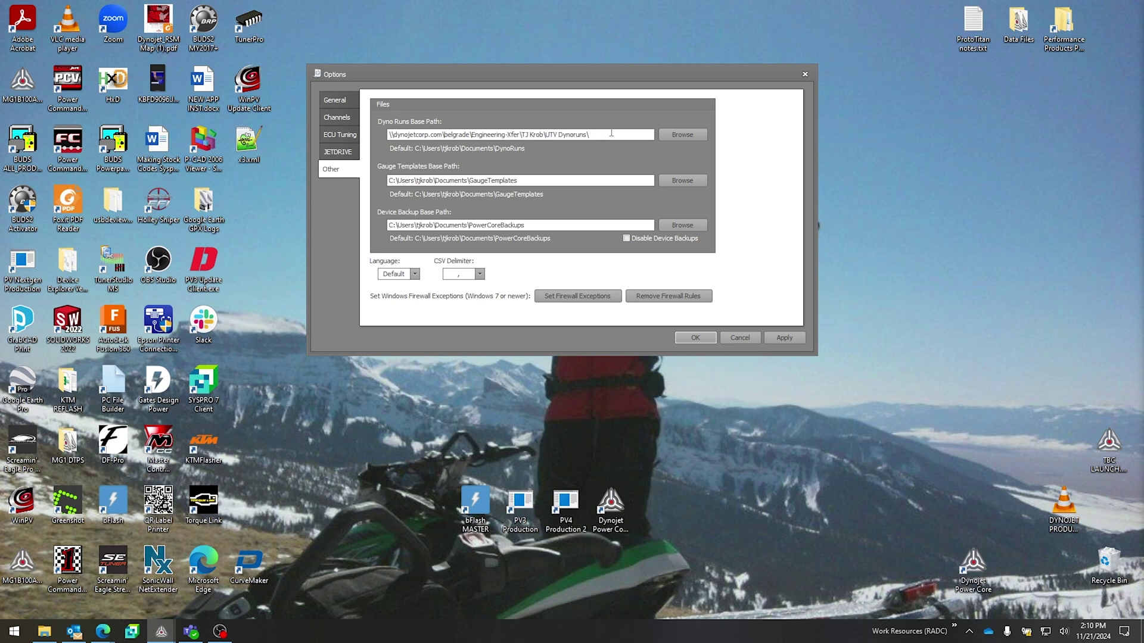
Step: Browse for a dyno runs folder without changing it, then check Disable Device Backups
left_click(683, 136)
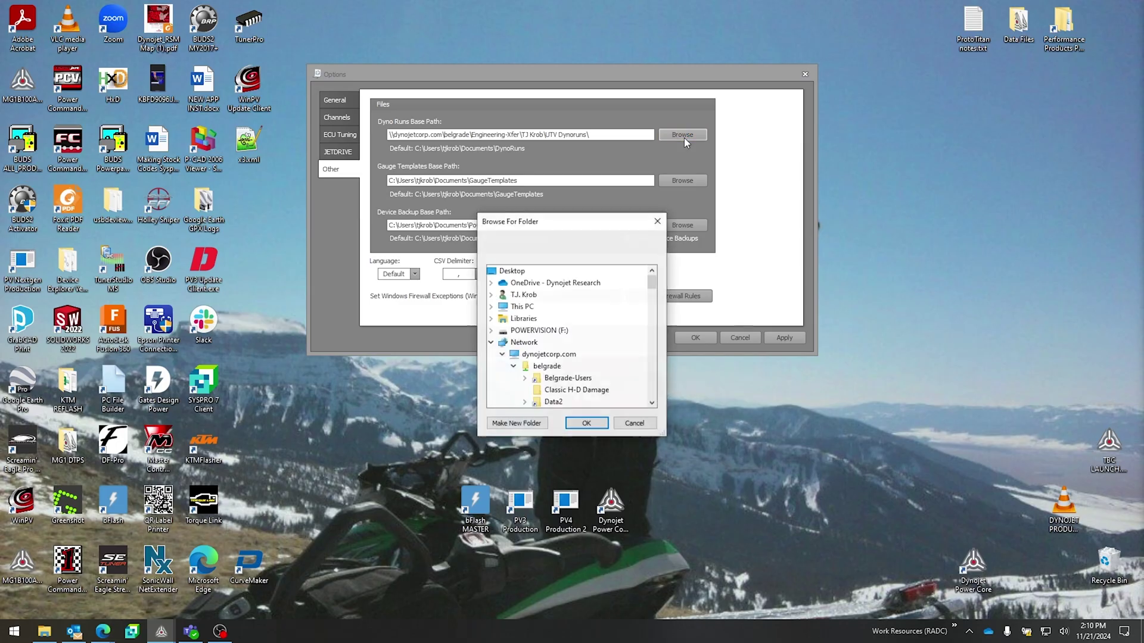
left_click(491, 343)
left_click(523, 341)
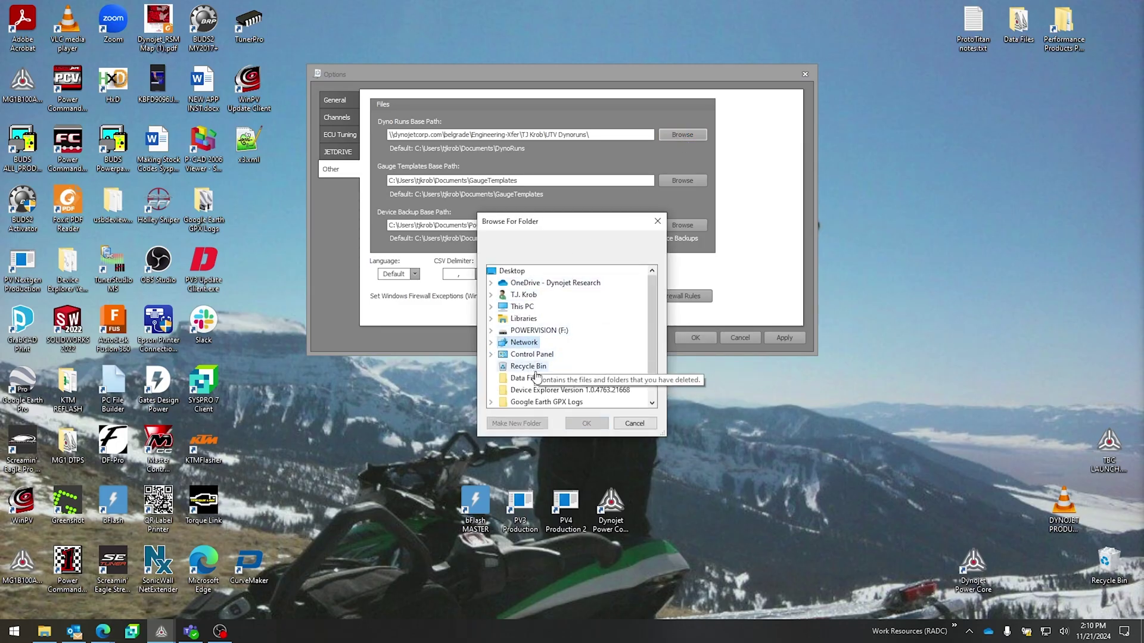
left_click(635, 424)
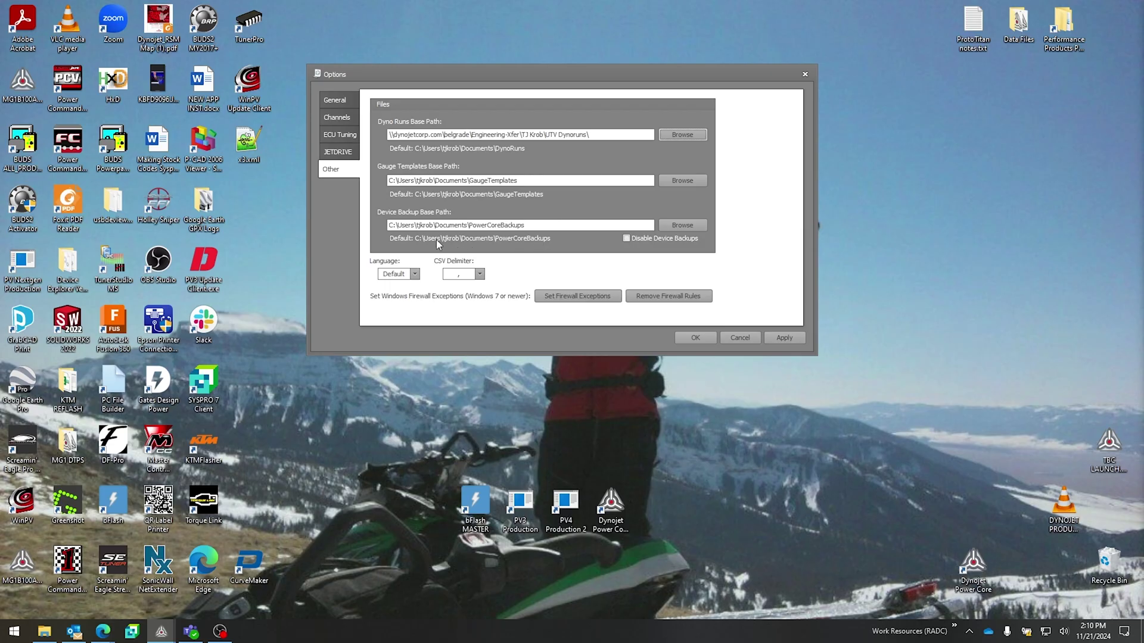
left_click(626, 238)
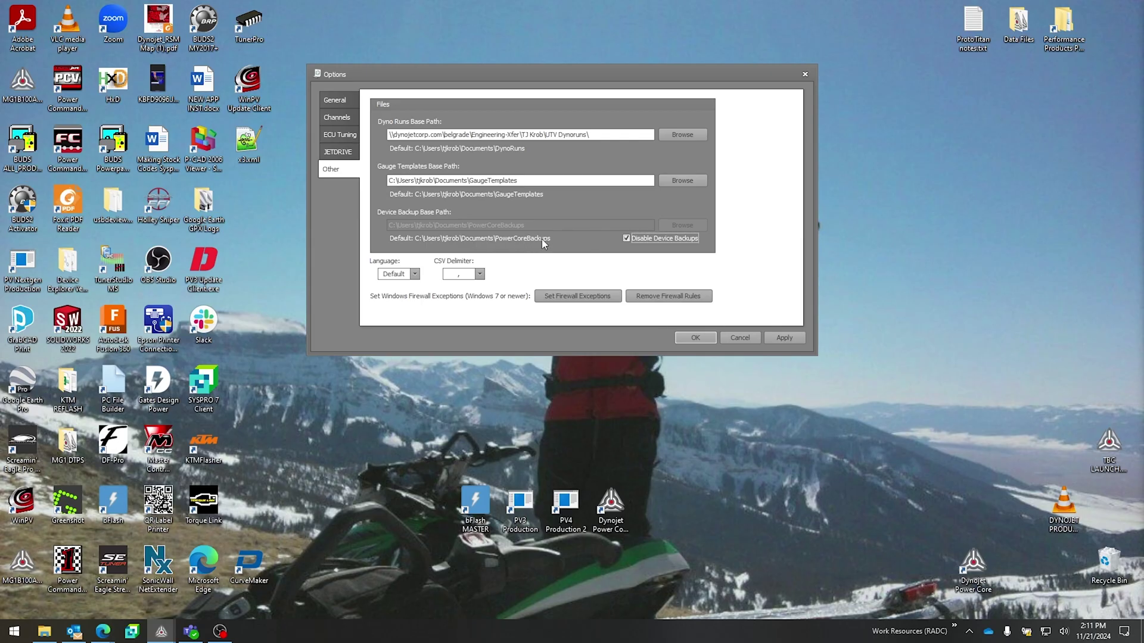
Step: Keep Default language and the ',' CSV delimiter, apply, and close Options
left_click(415, 274)
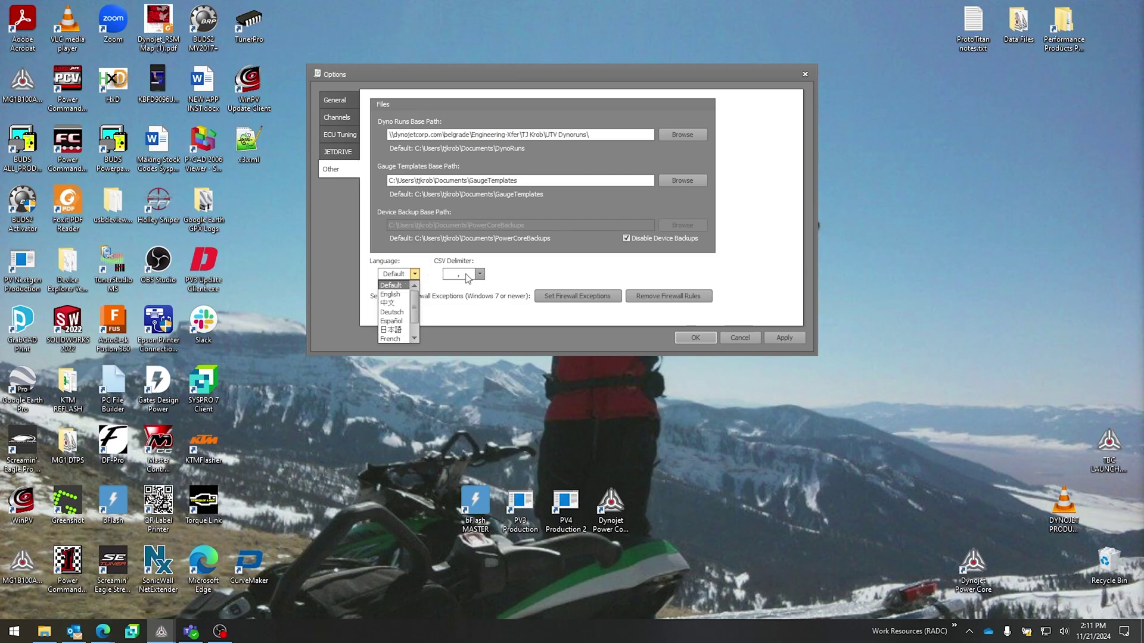
left_click(468, 276)
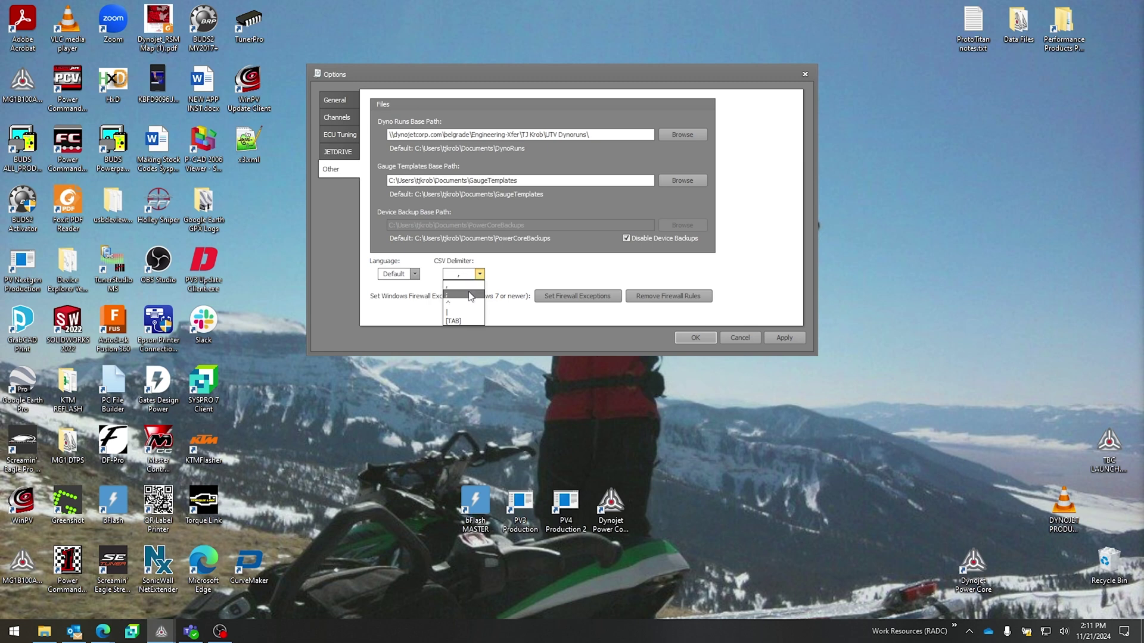
left_click(532, 275)
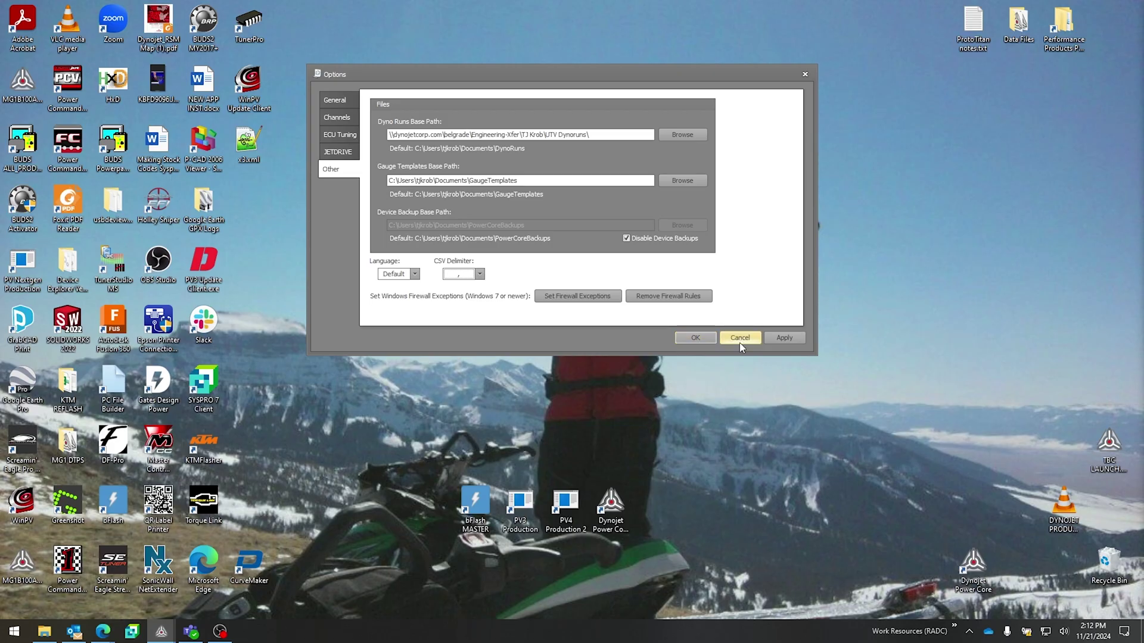
left_click(782, 341)
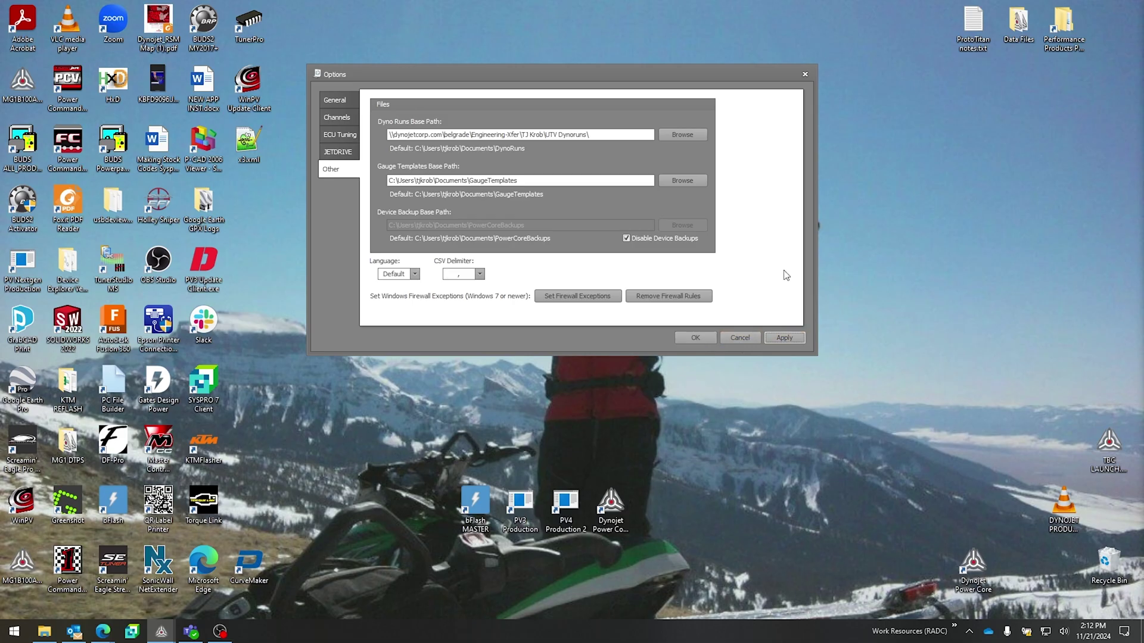
left_click(804, 75)
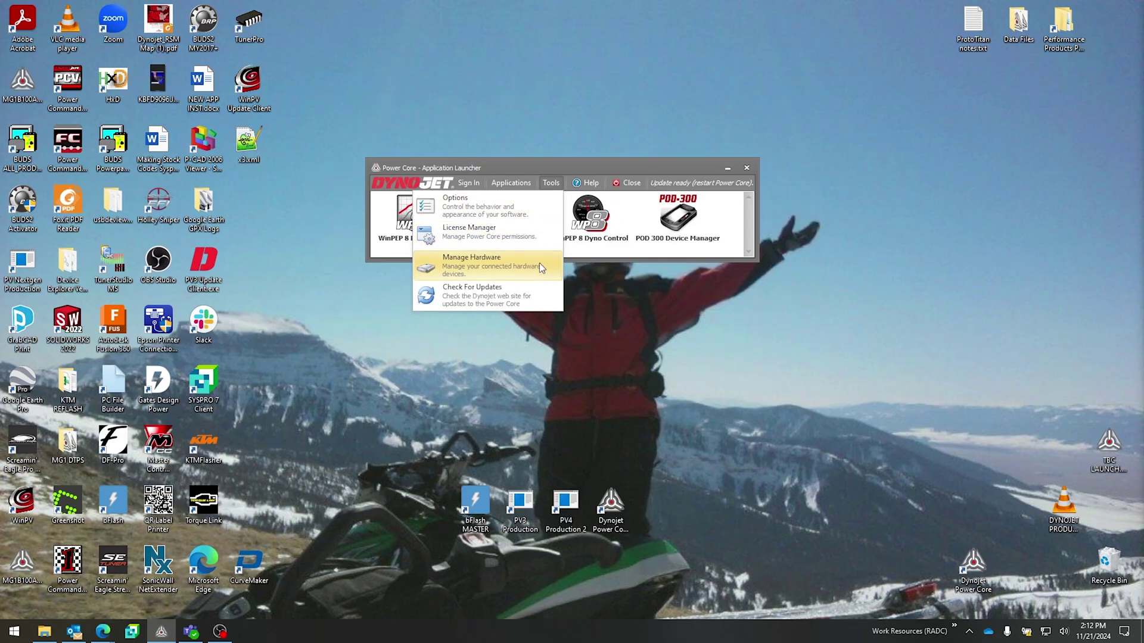
left_click(538, 239)
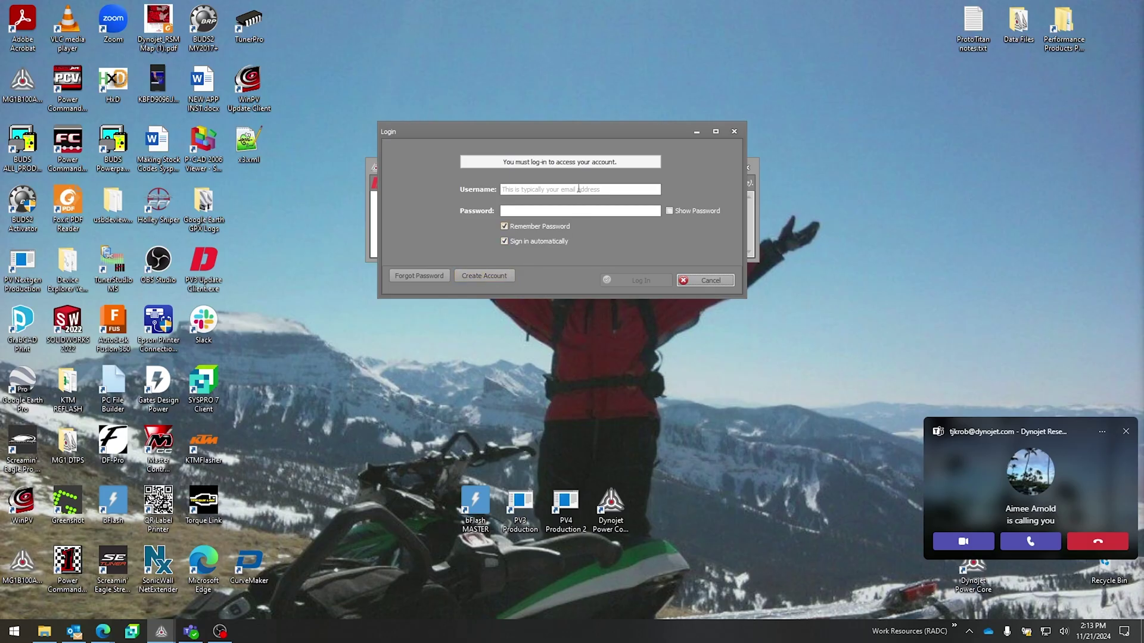
left_click(550, 183)
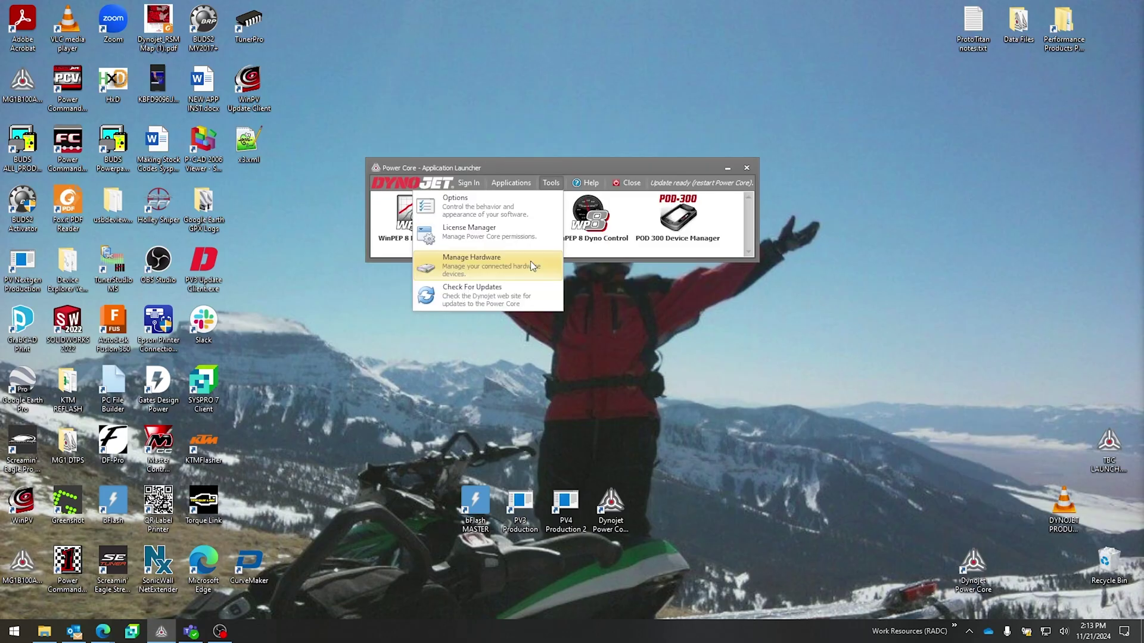
left_click(532, 266)
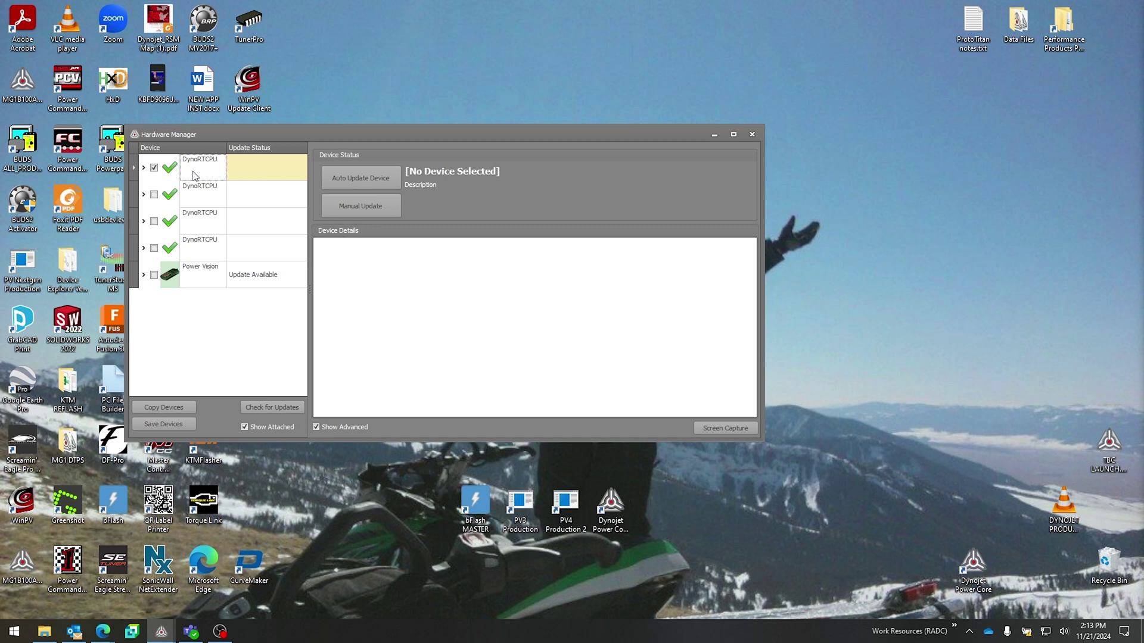
left_click(279, 407)
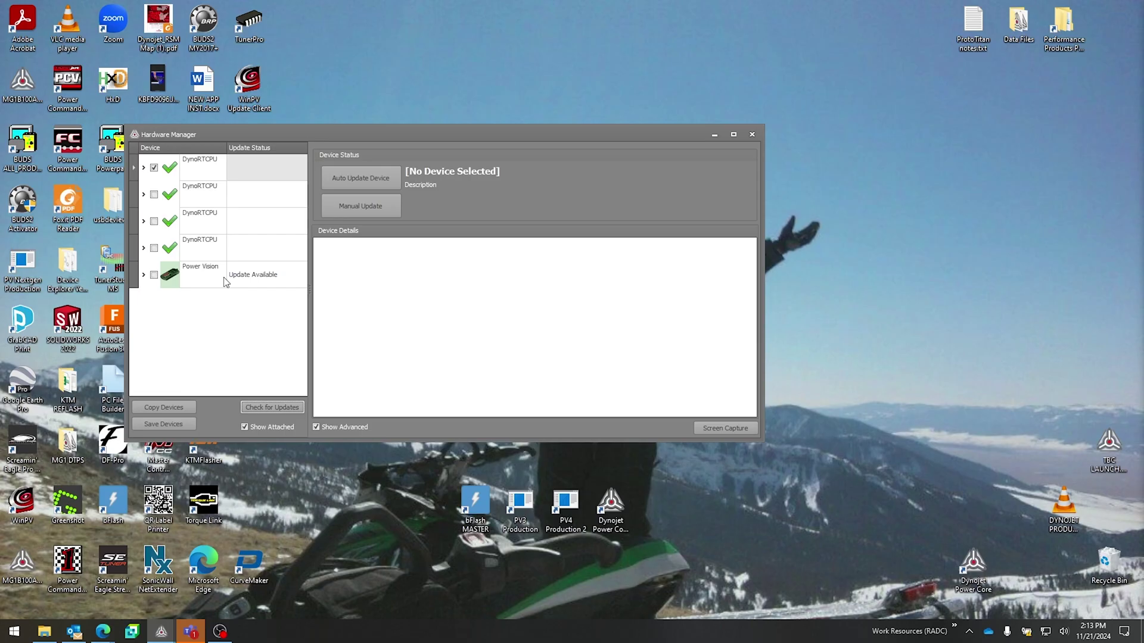
left_click(263, 282)
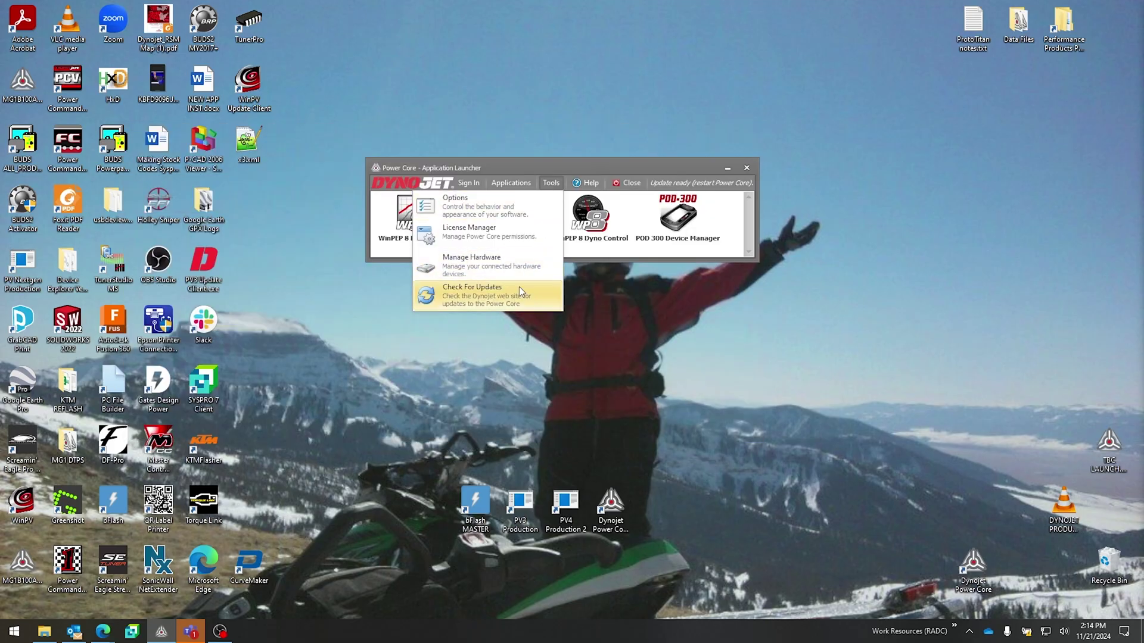
Step: Check for updates and decline installing the downloaded update now
left_click(518, 292)
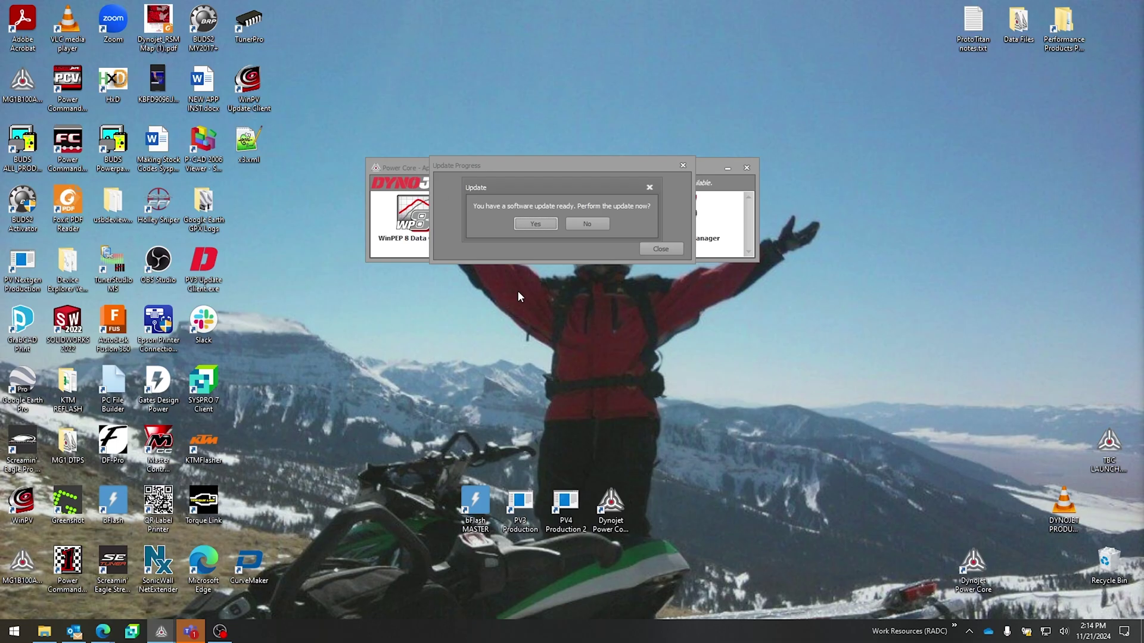
left_click(587, 230)
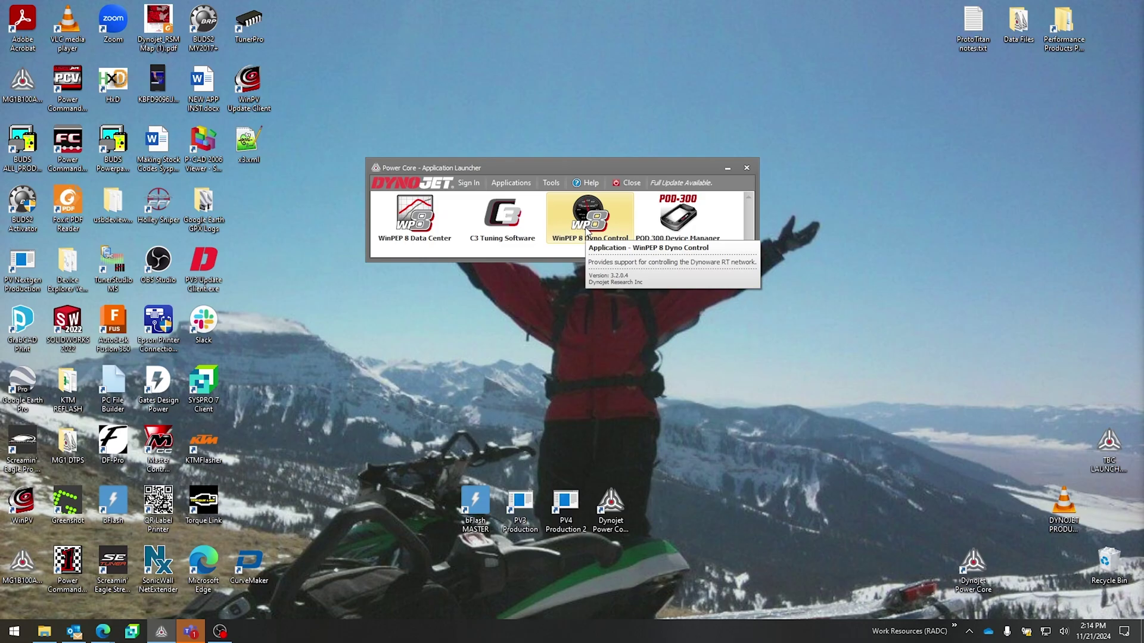
Step: In Power Core Help, read the Tools topics General Settings, ECU Tuning and Manage Your Licenses, then minimize
left_click(585, 186)
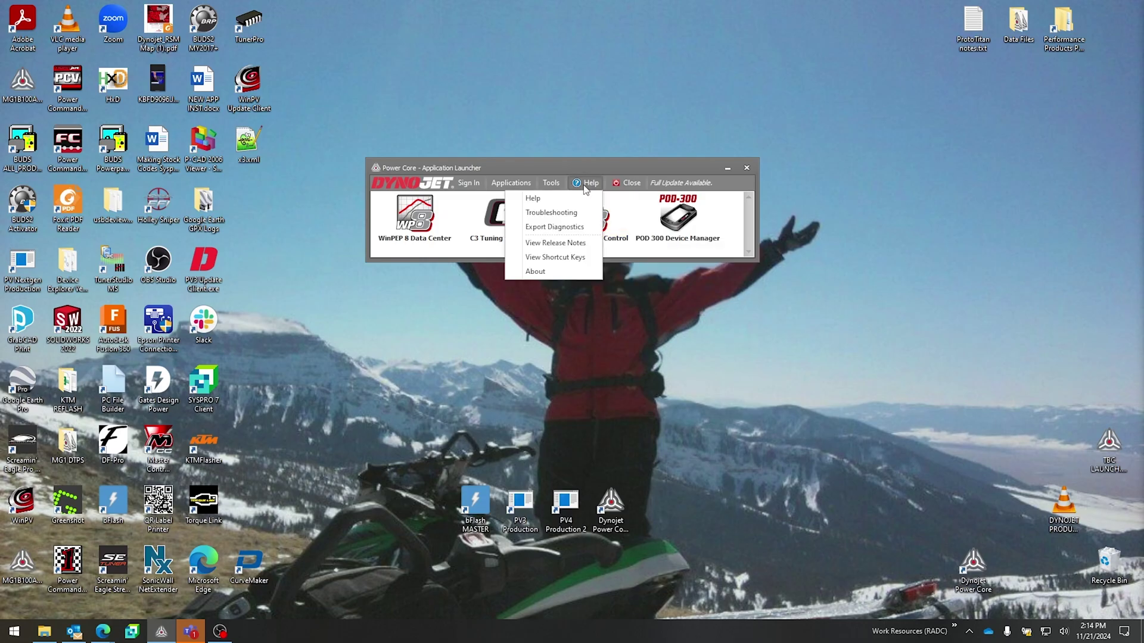
left_click(584, 196)
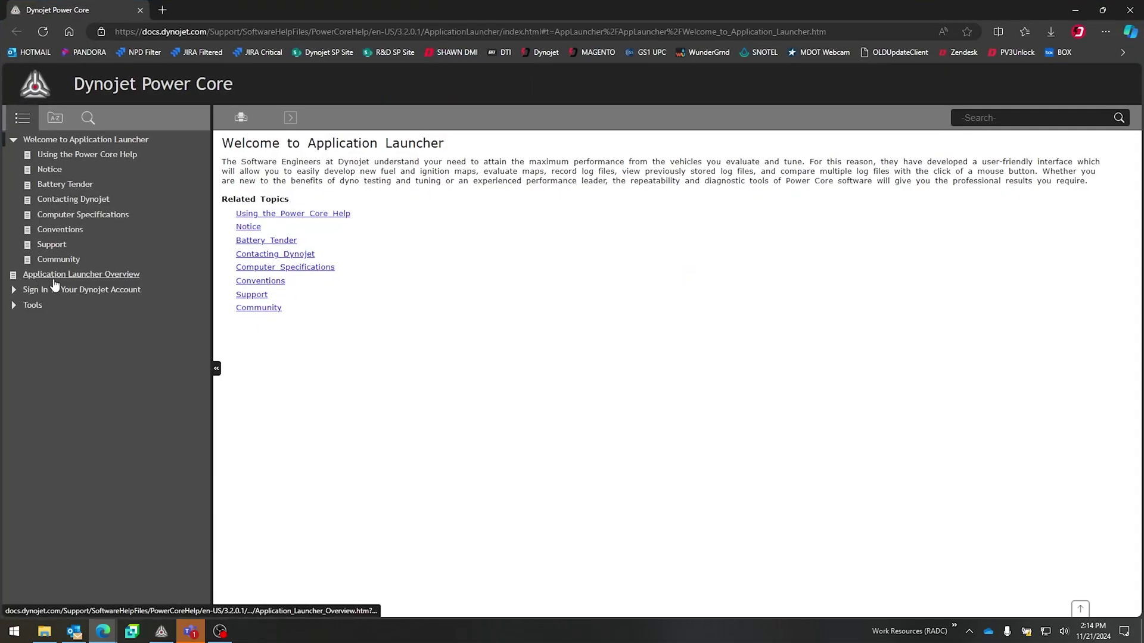
left_click(15, 306)
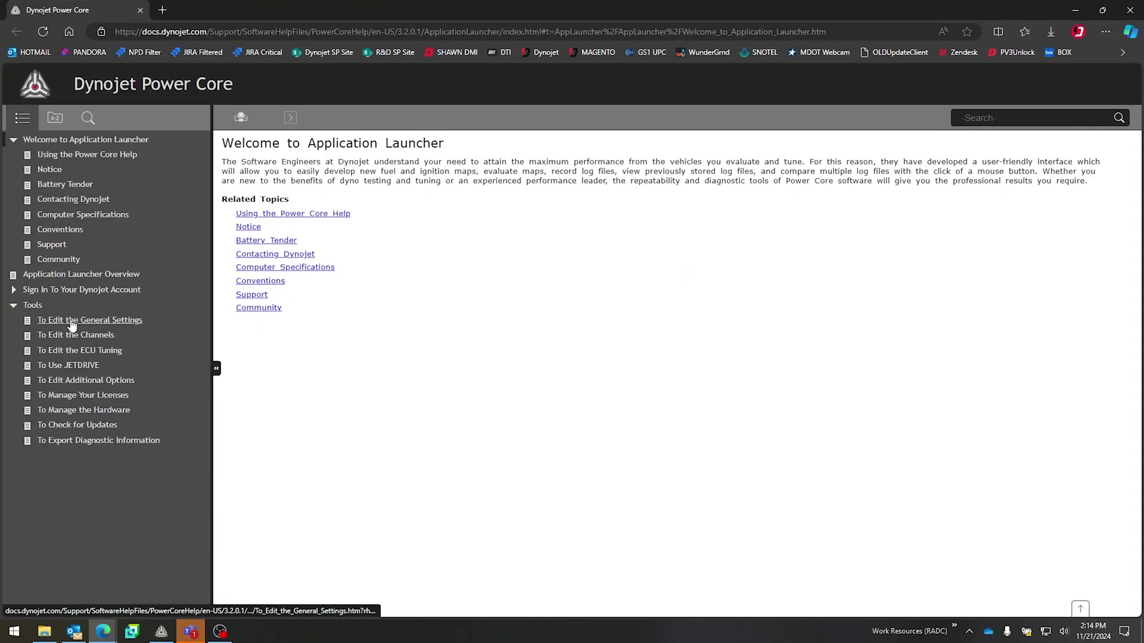
left_click(71, 322)
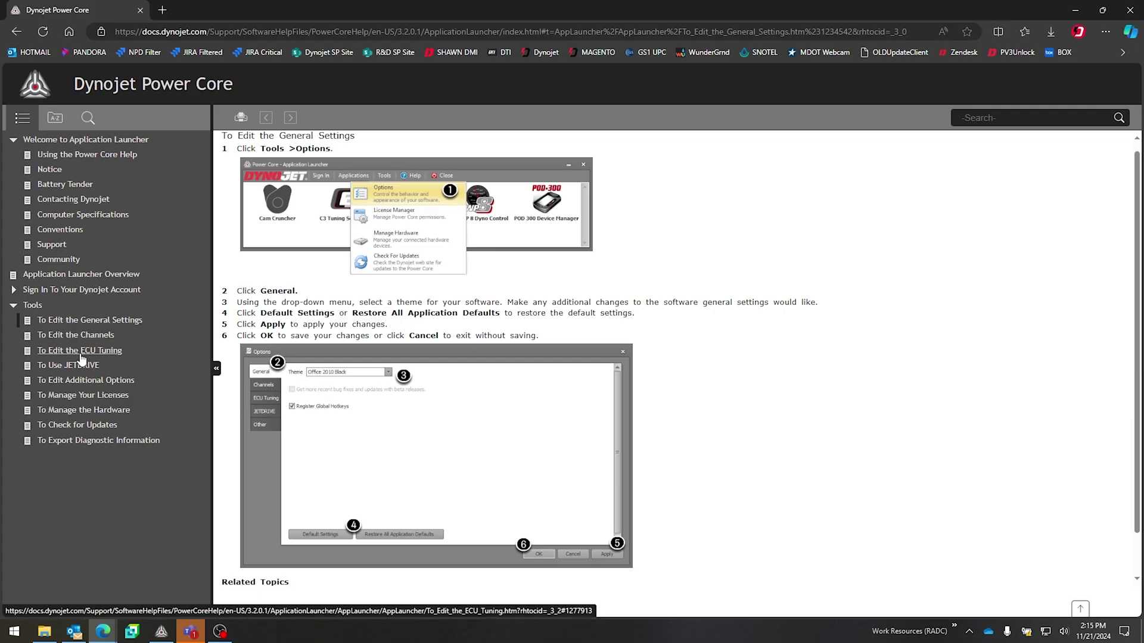
left_click(83, 351)
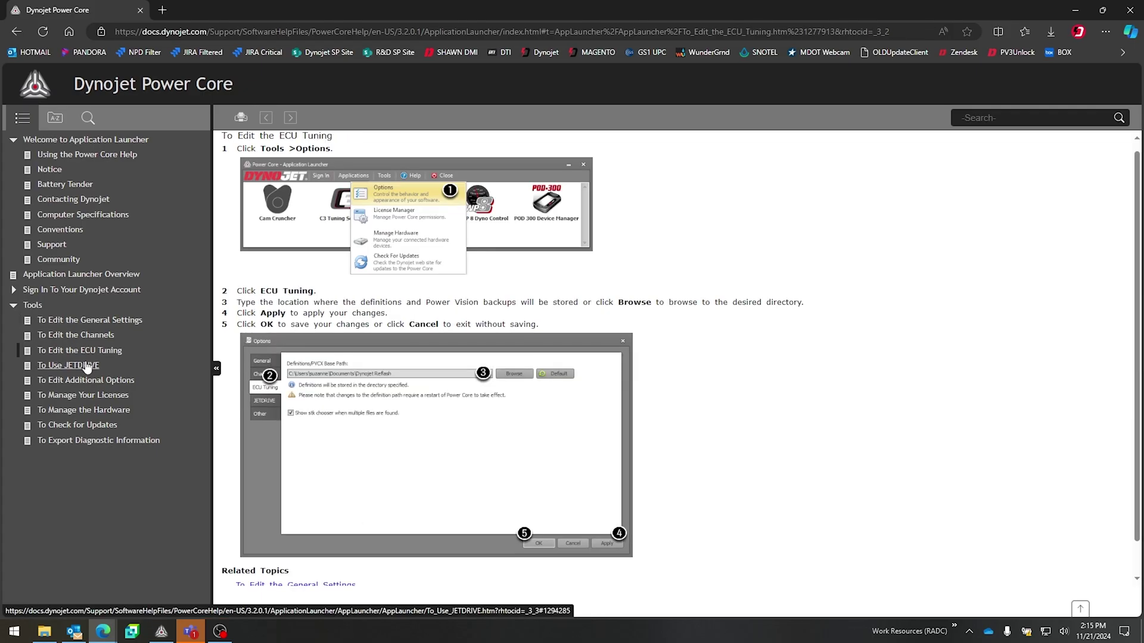
left_click(83, 397)
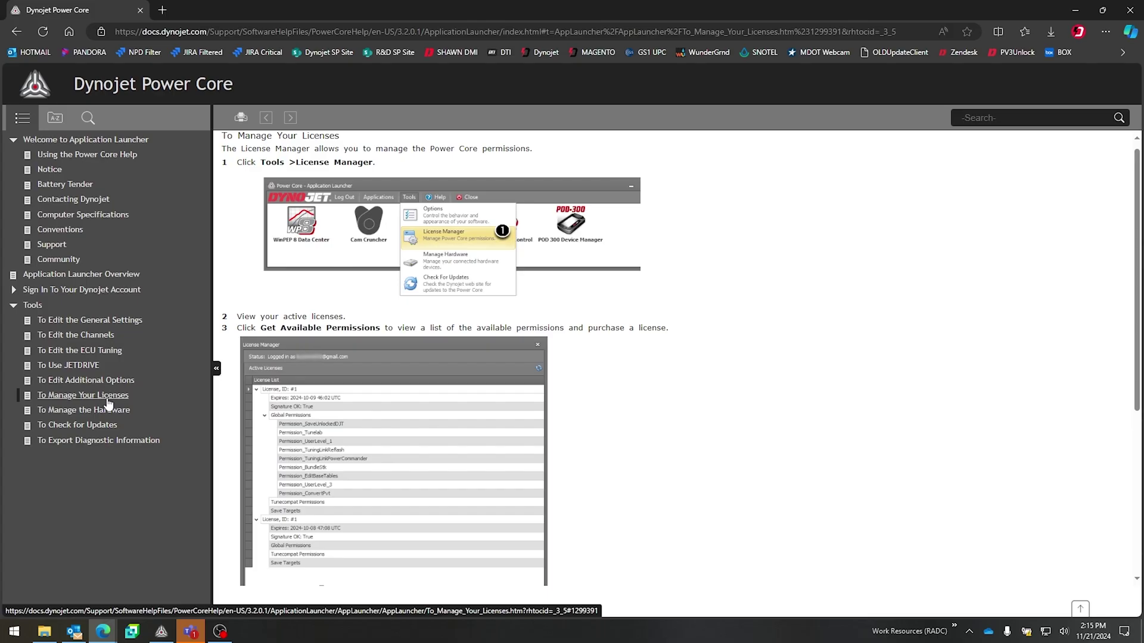
left_click(1077, 11)
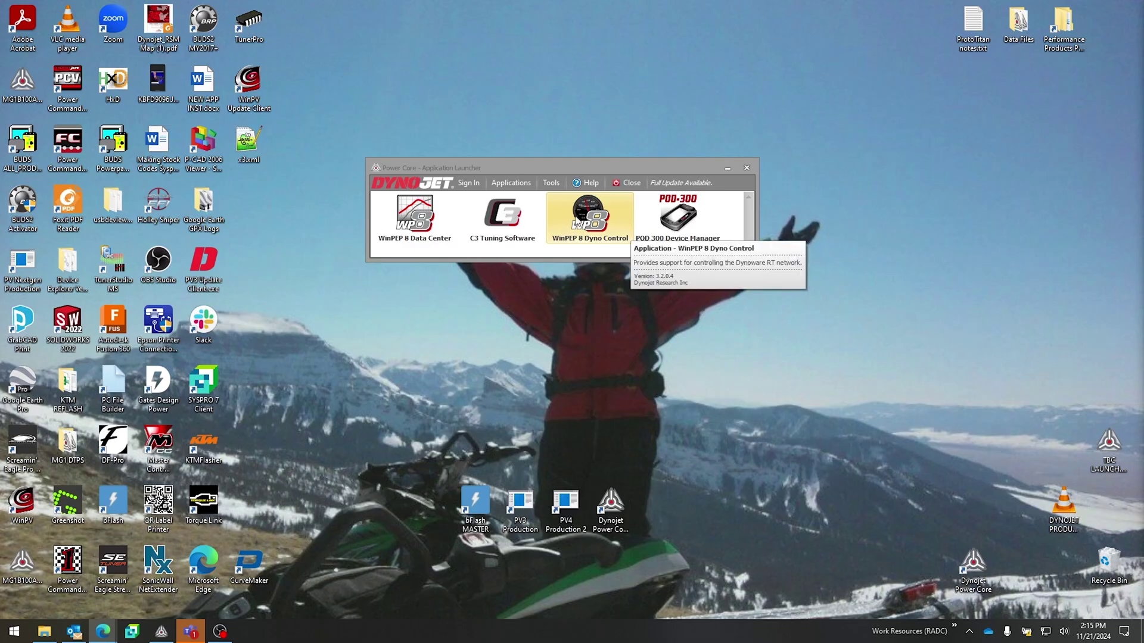
left_click(588, 183)
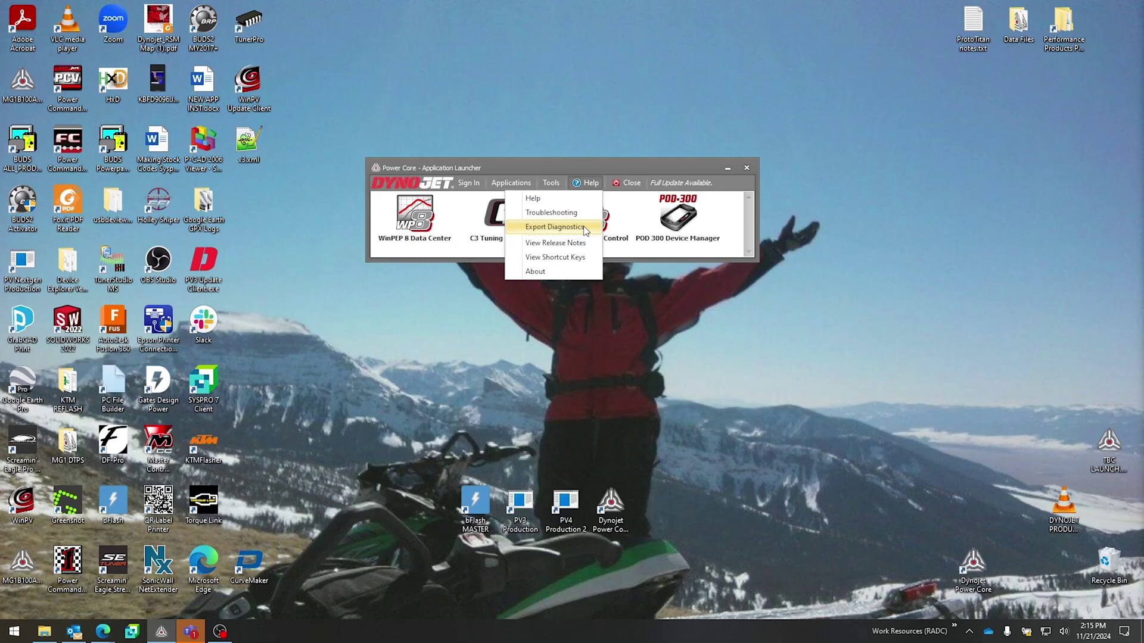
left_click(554, 227)
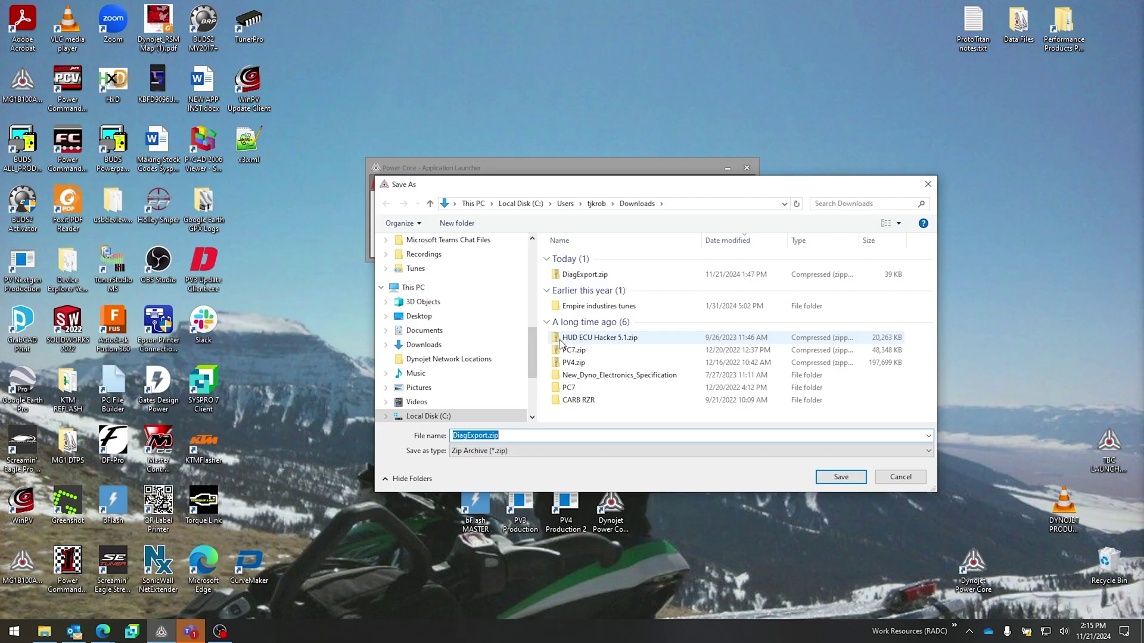
left_click(900, 477)
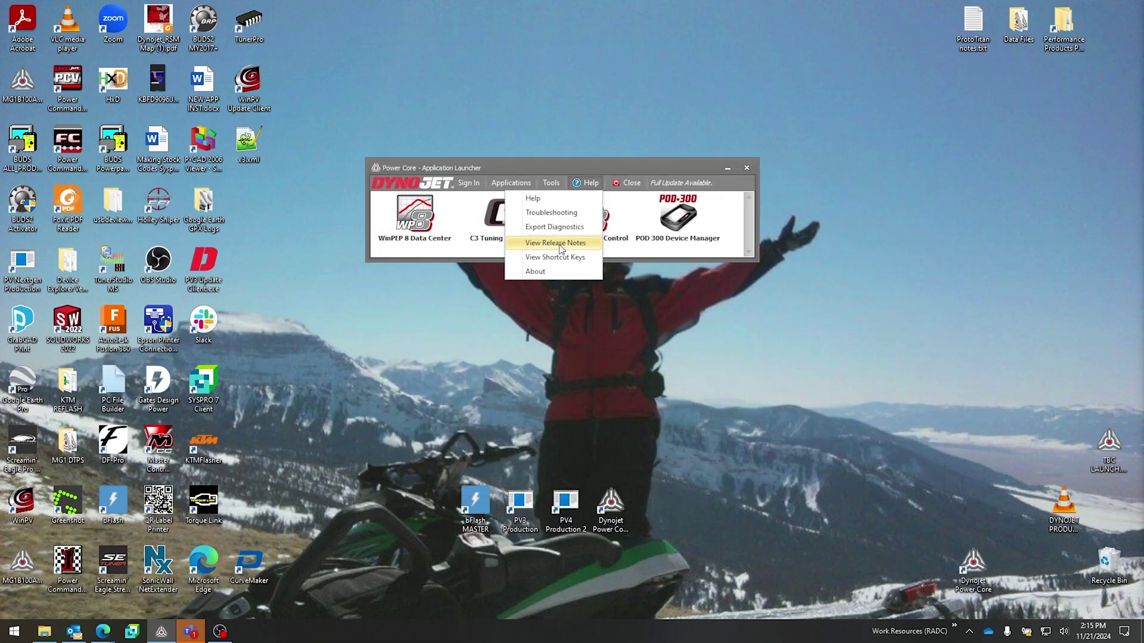
Step: Open the 3.2.0 release notes and scroll down through them
left_click(555, 243)
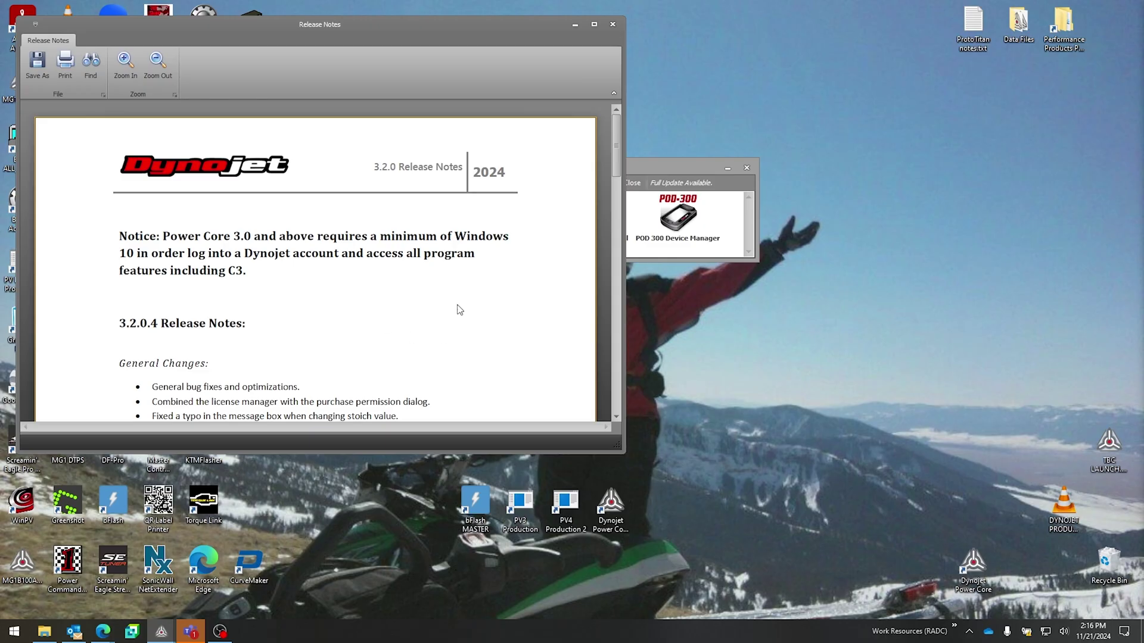
scroll(395, 319, "down", 4)
scroll(396, 268, "down", 2)
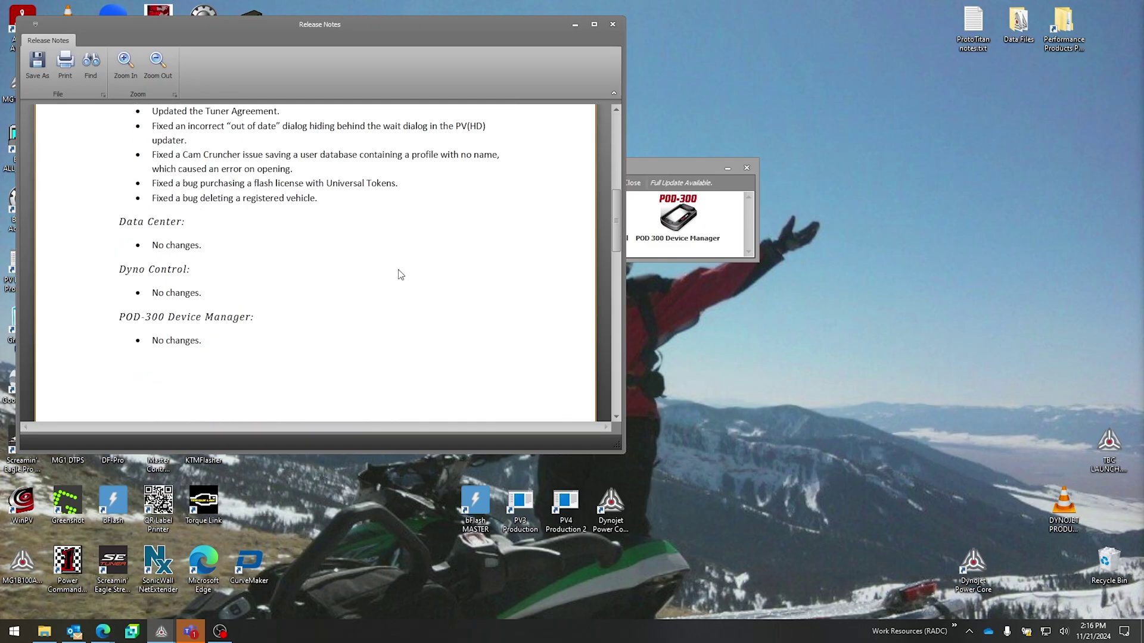
Step: Close the release notes and bring up the Shortcut Keys reference from Help
left_click(612, 25)
left_click(521, 183)
left_click(572, 258)
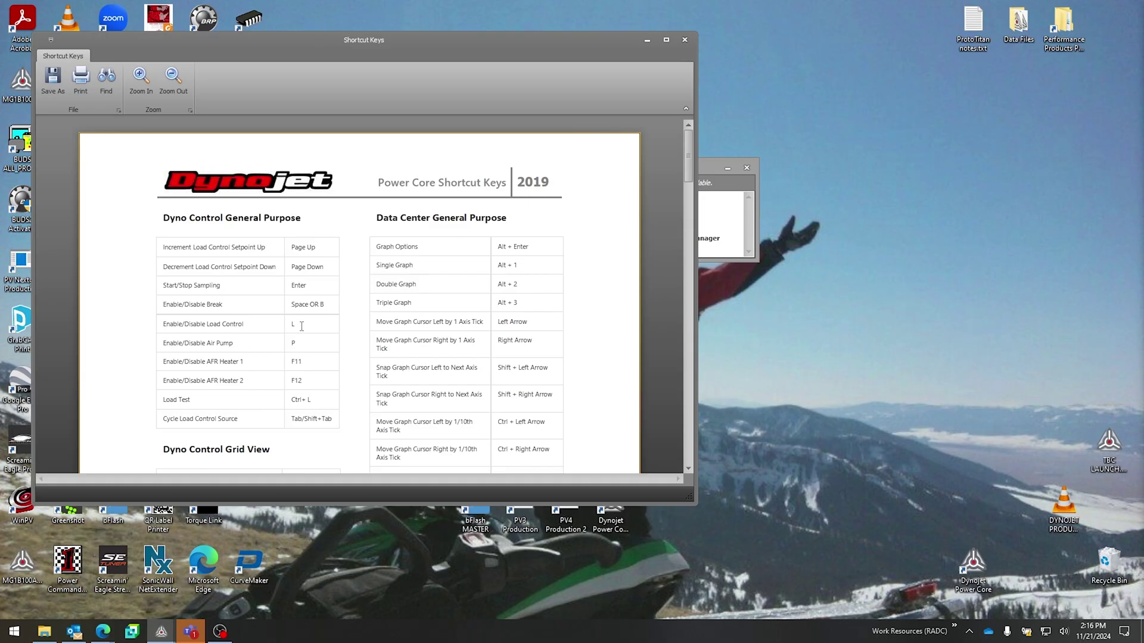
Step: Scroll through the Dyno Control and Data Center hotkeys, then show the version 3.2.0 About box
left_click(302, 326)
scroll(306, 325, "down", 2)
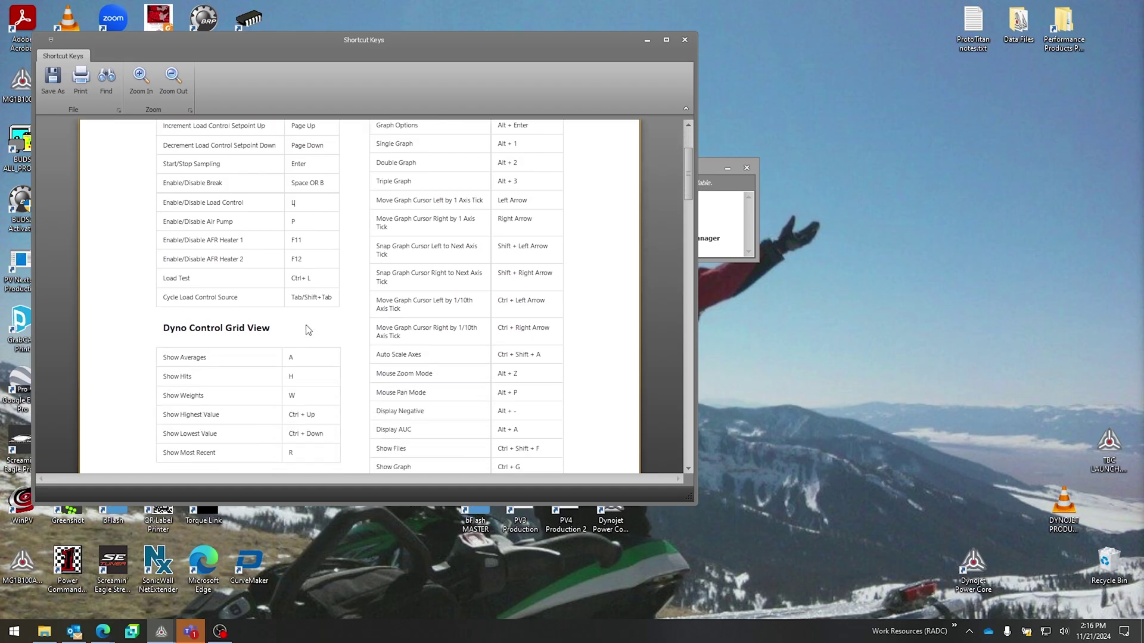
scroll(308, 330, "down", 1)
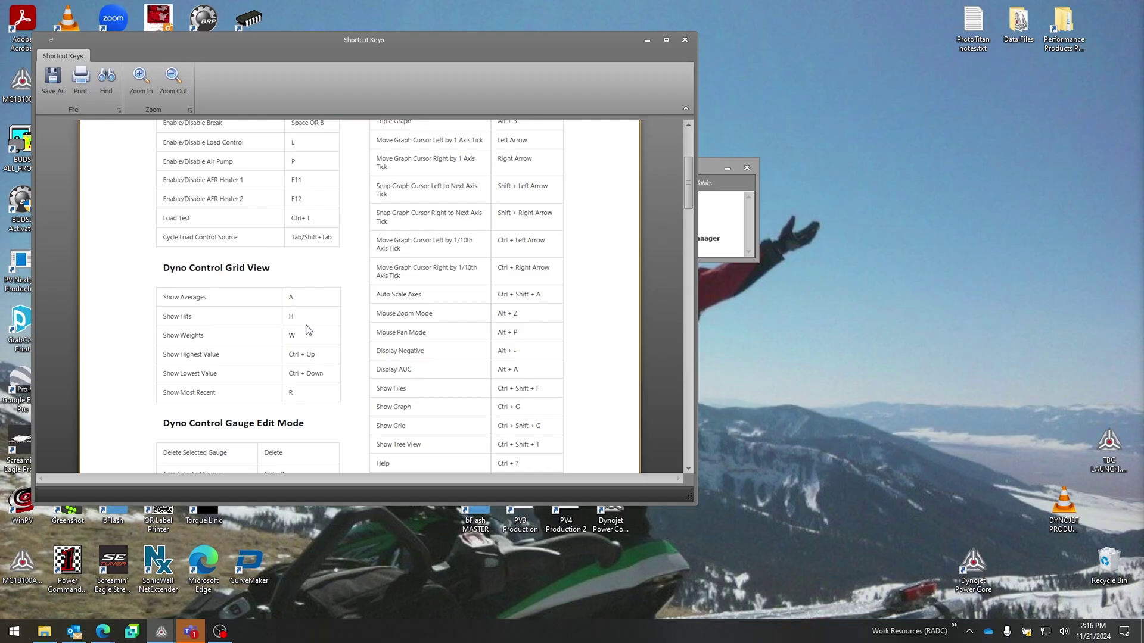
scroll(308, 330, "down", 3)
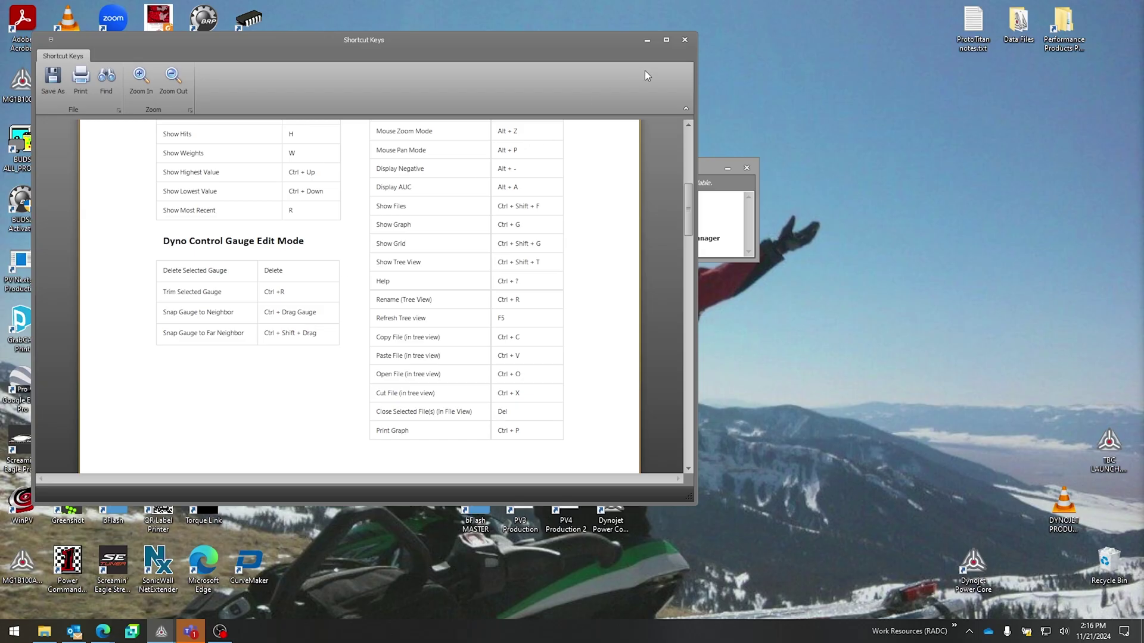
left_click(685, 39)
left_click(567, 278)
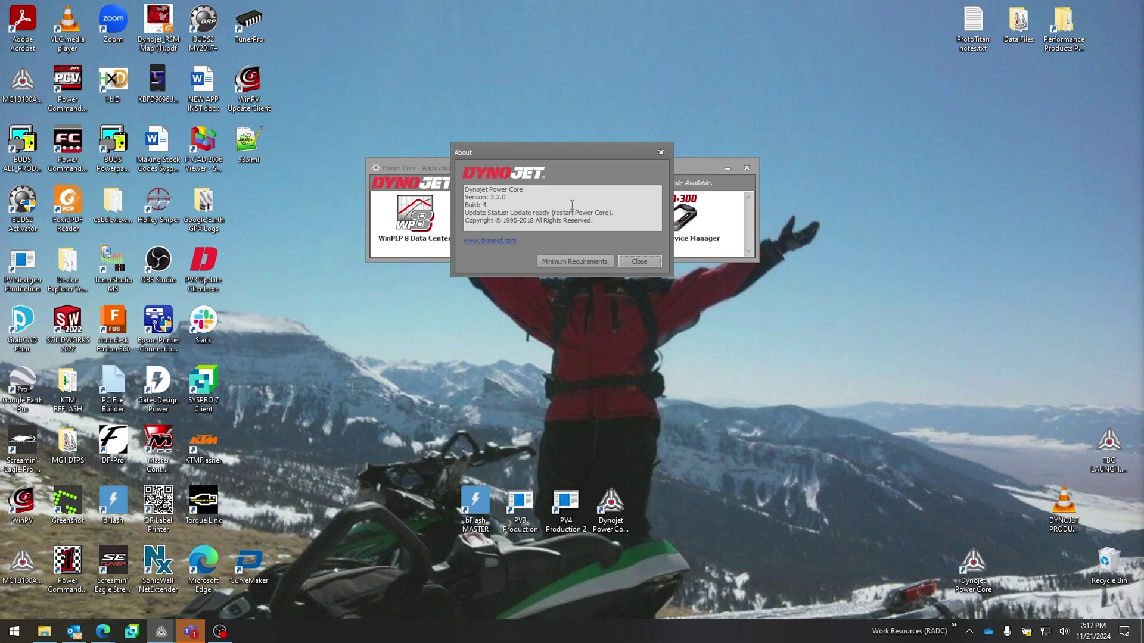
Step: Close the About box to return to the Application Launcher's four apps
left_click(625, 261)
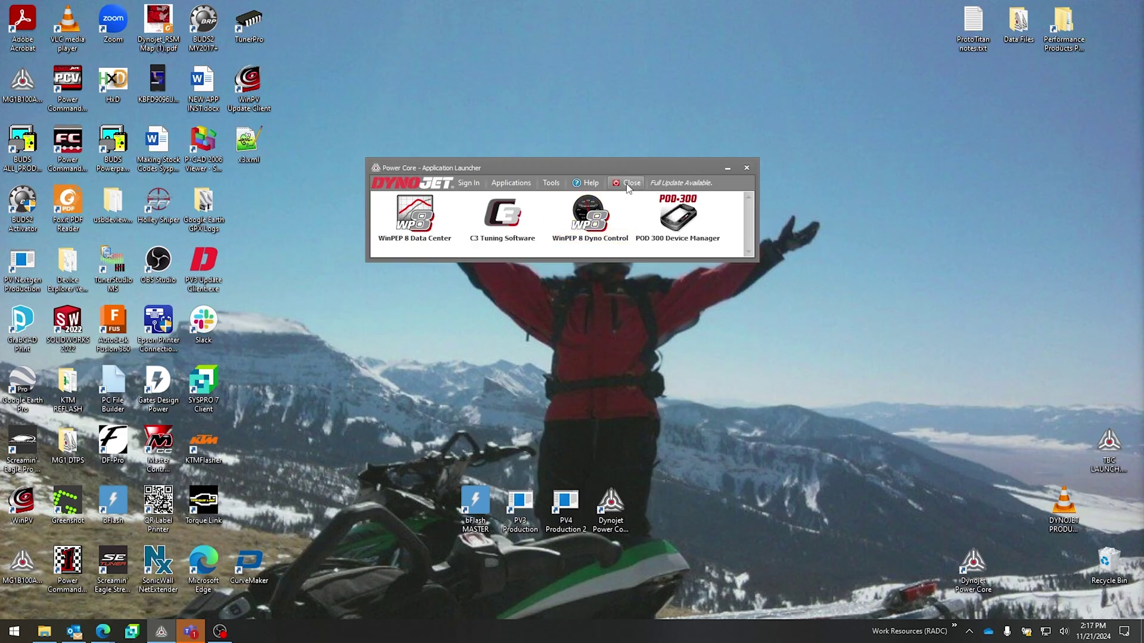